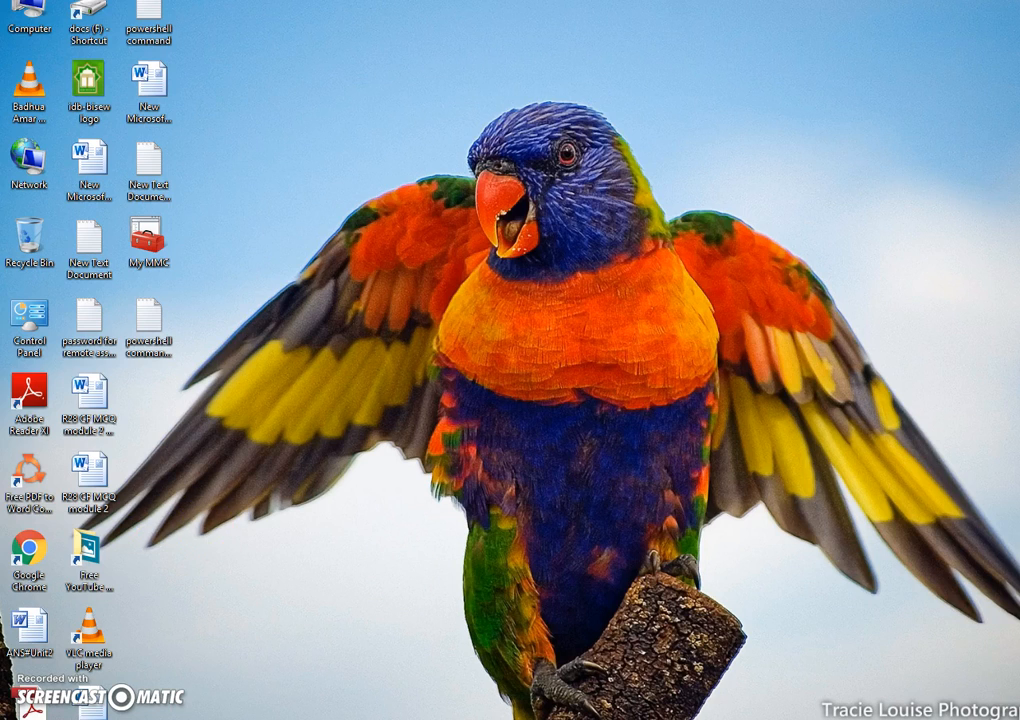
Step: Launch Microsoft Word 2010 with a blank document and place the cursor on its first line
key(super)
scroll(335, 665, down, 8)
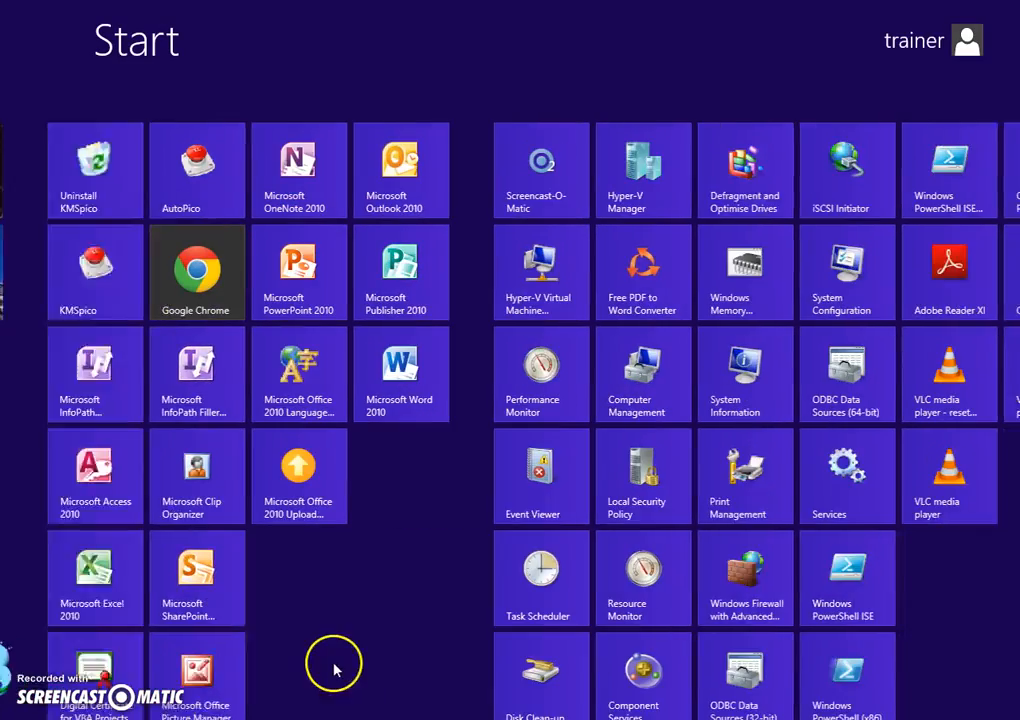
scroll(567, 446, up, 3)
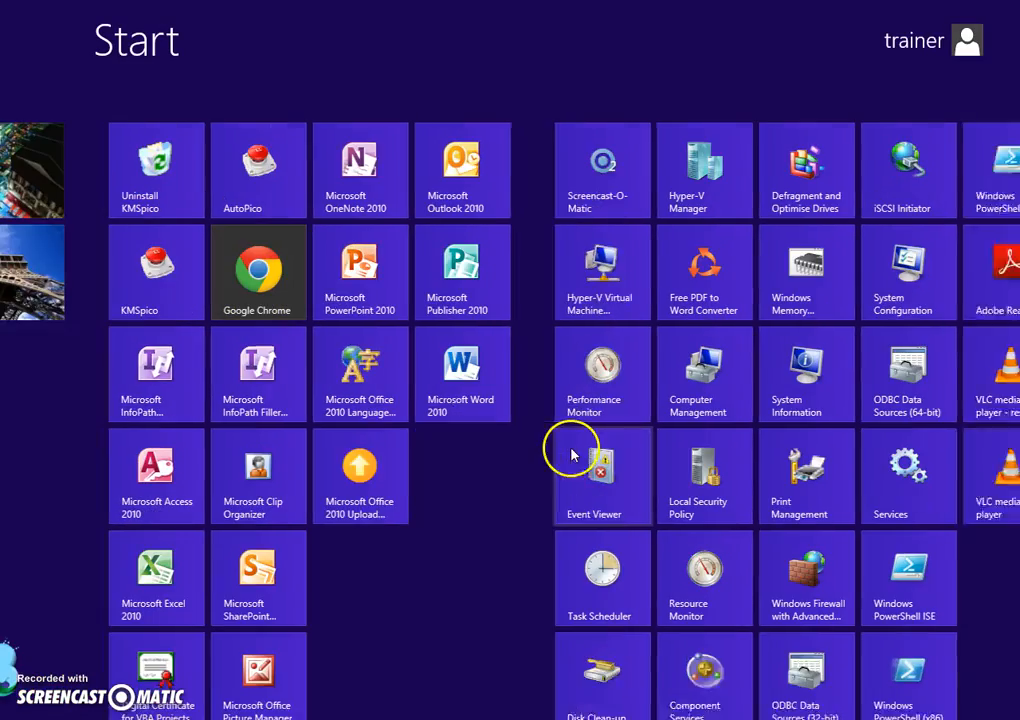
click(526, 360)
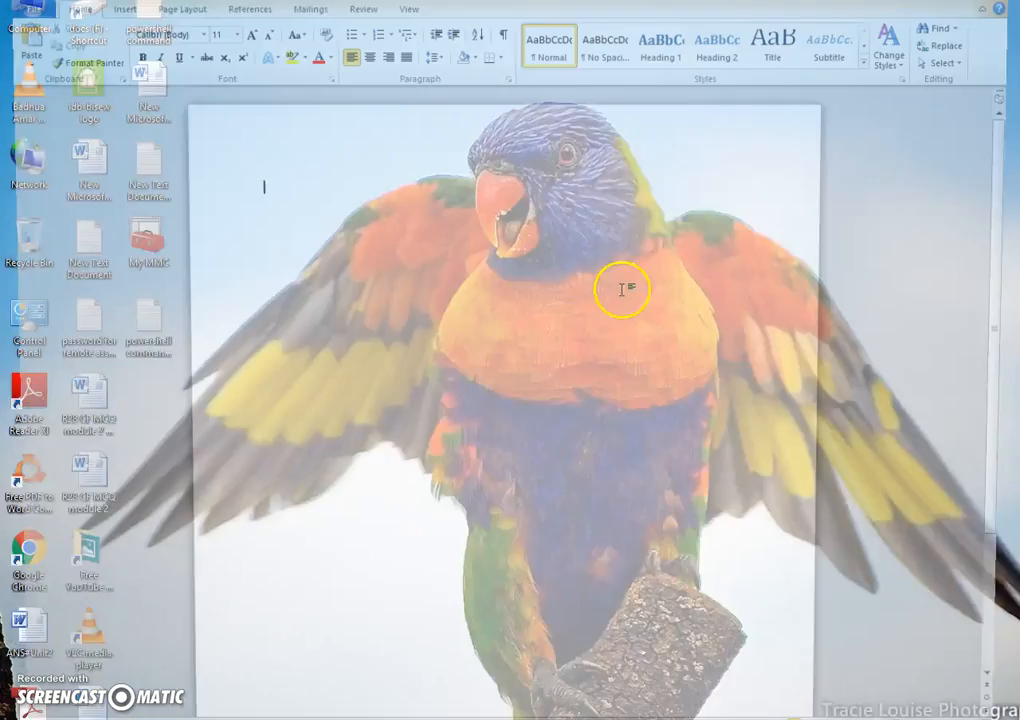
click(300, 188)
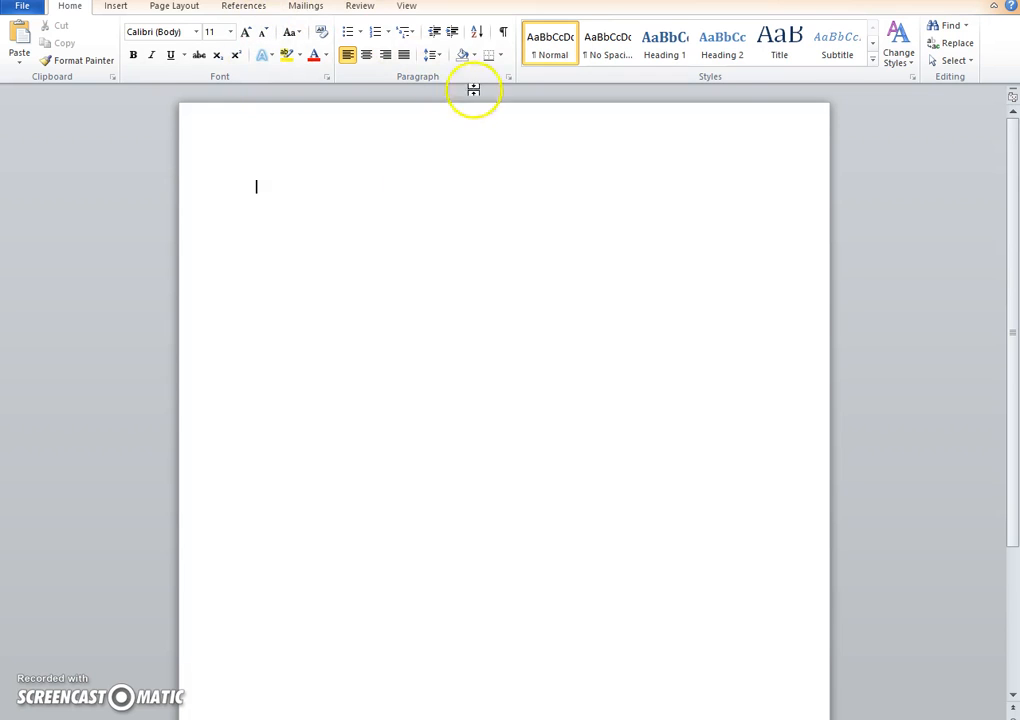
Step: Restore the maximized Word window to a floating window, widen it on both sides and position it mid-desktop
drag(700, 0, 515, 18)
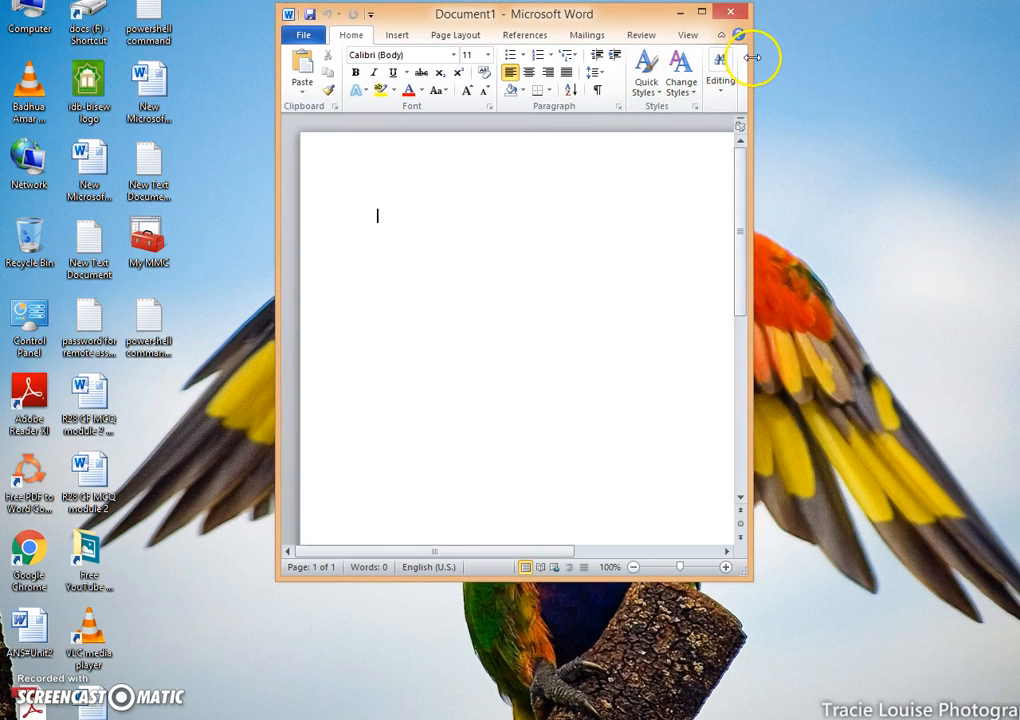
drag(752, 57, 911, 107)
drag(540, 12, 478, 54)
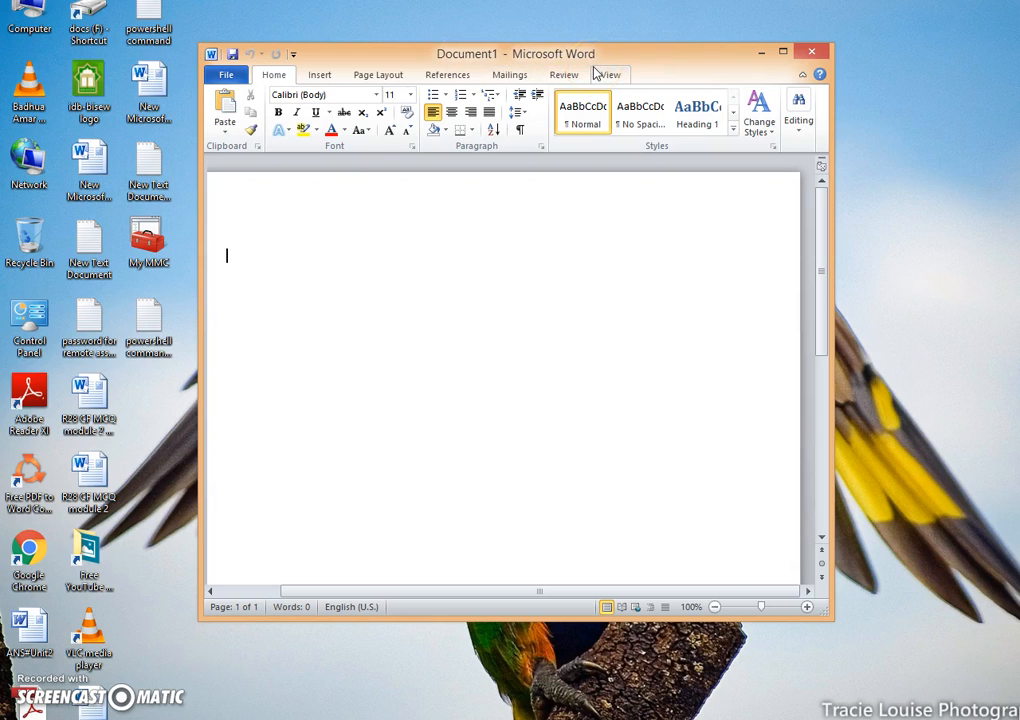
drag(605, 55, 587, 55)
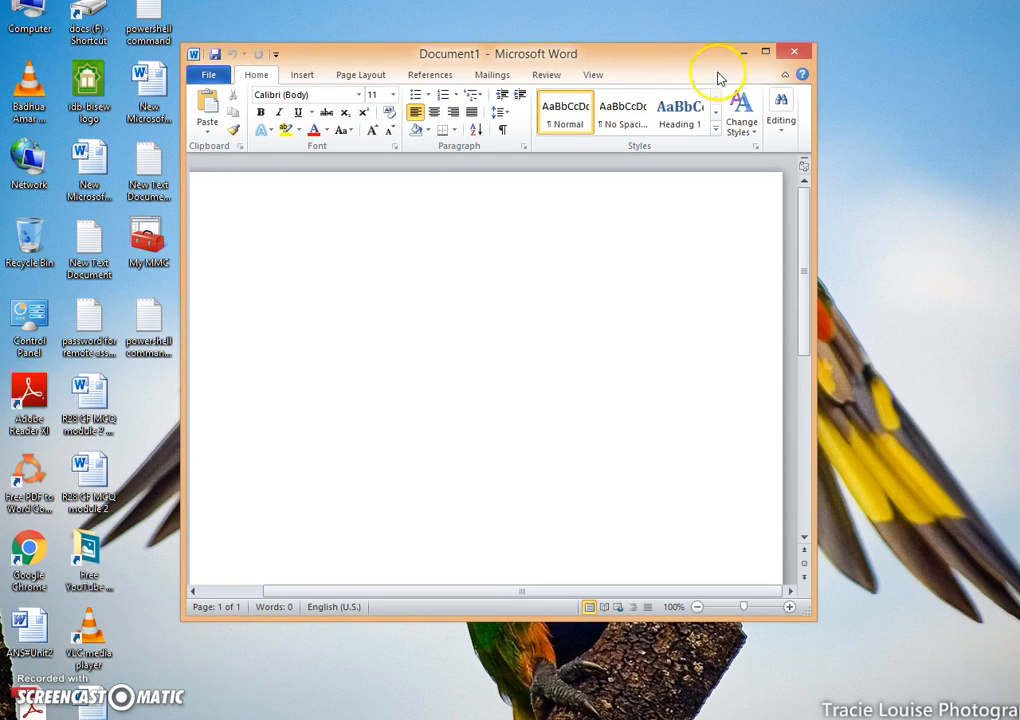
drag(813, 60, 933, 85)
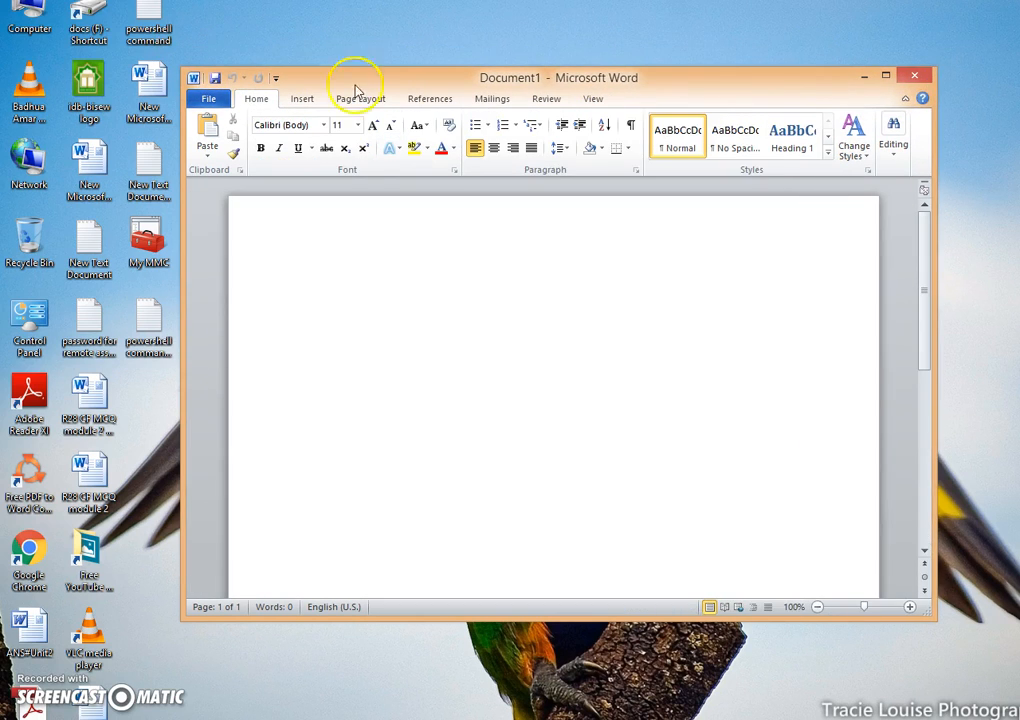
drag(184, 72, 116, 92)
drag(350, 91, 356, 98)
drag(435, 102, 429, 102)
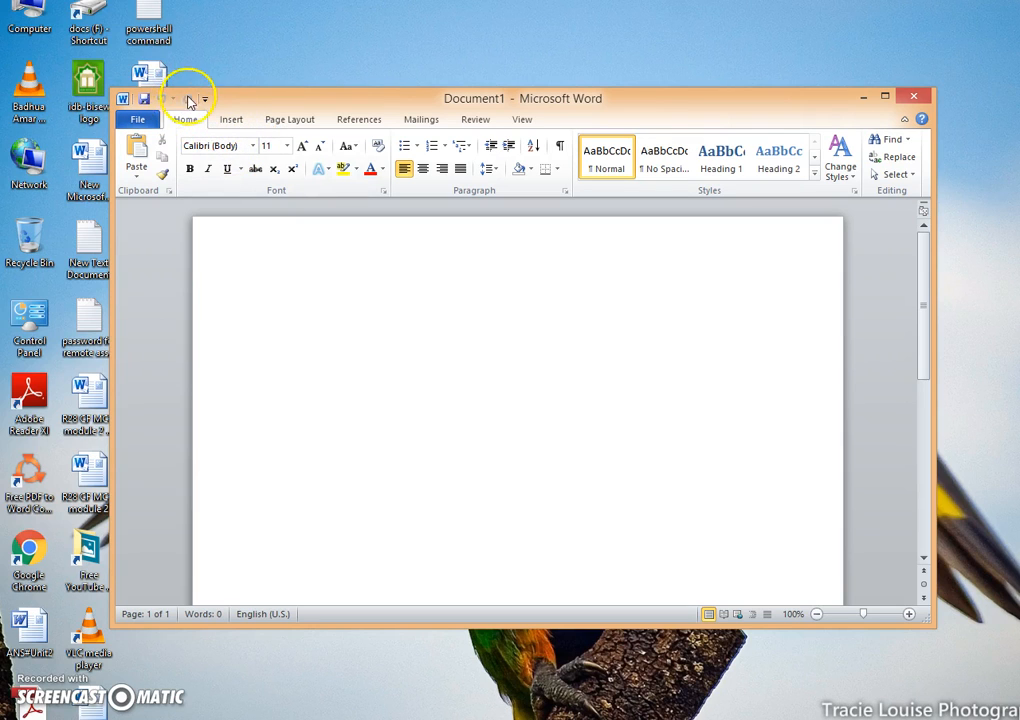
Step: Examine the command groups of each ribbon category from Home to View, along with the file management page
click(137, 119)
click(185, 120)
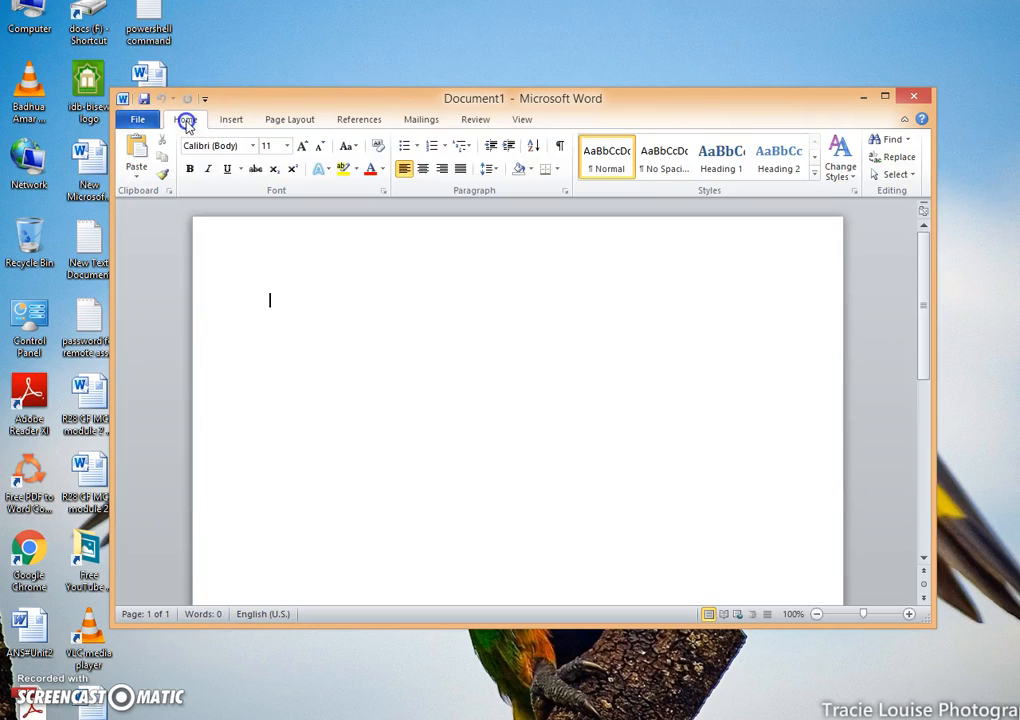
click(231, 120)
click(289, 120)
click(358, 120)
click(421, 120)
click(475, 120)
click(521, 120)
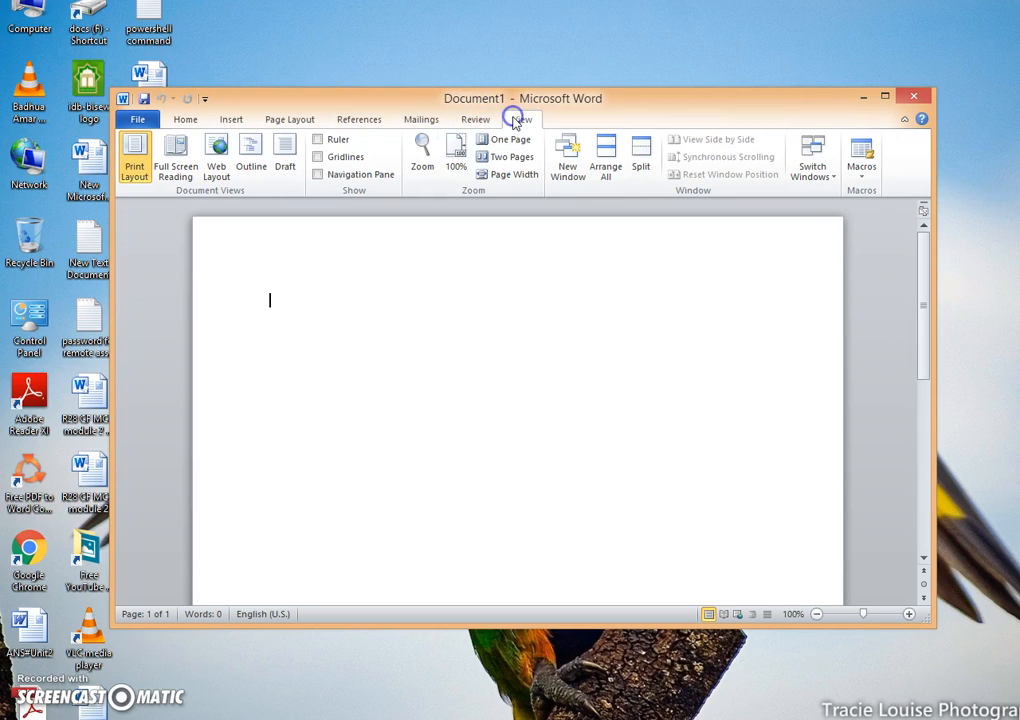
click(138, 119)
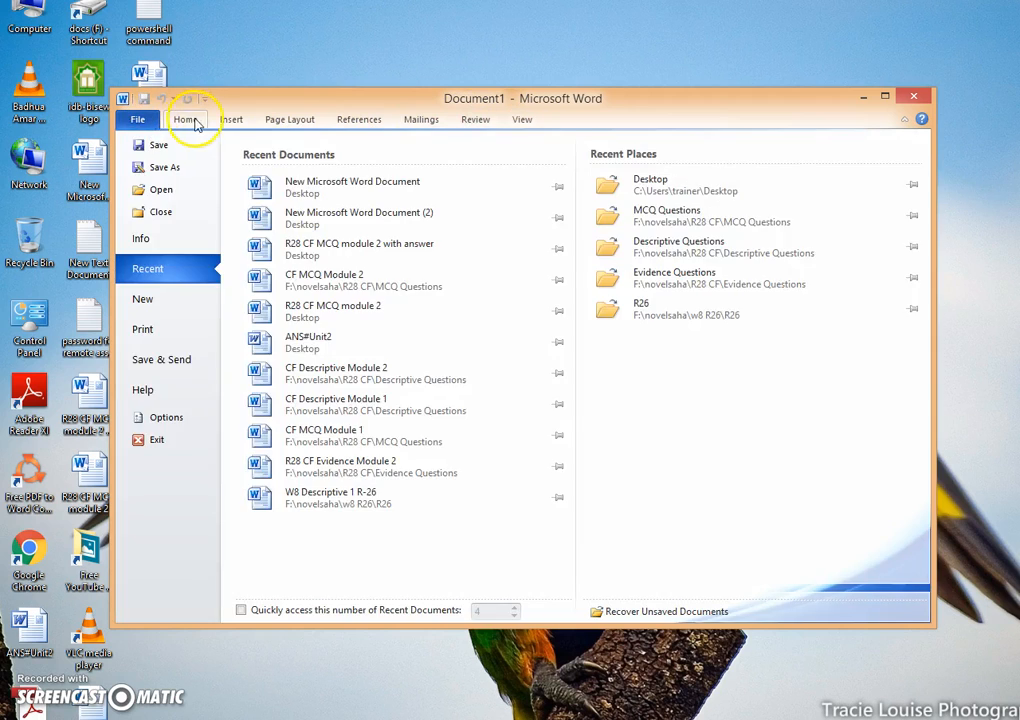
click(192, 120)
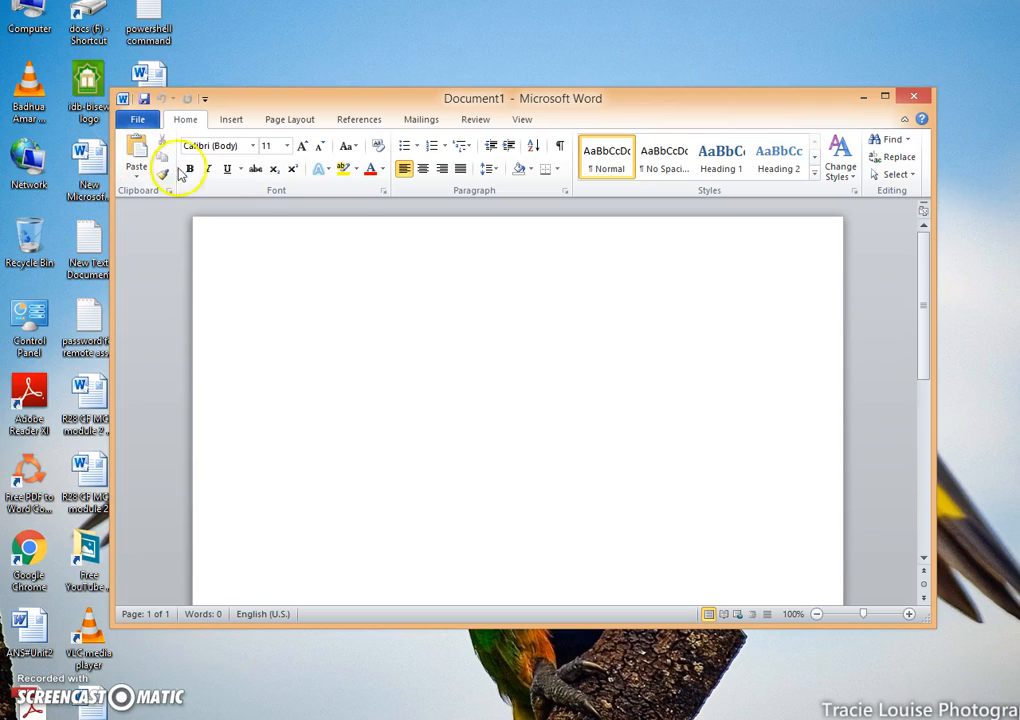
click(150, 121)
click(185, 119)
click(231, 119)
click(270, 121)
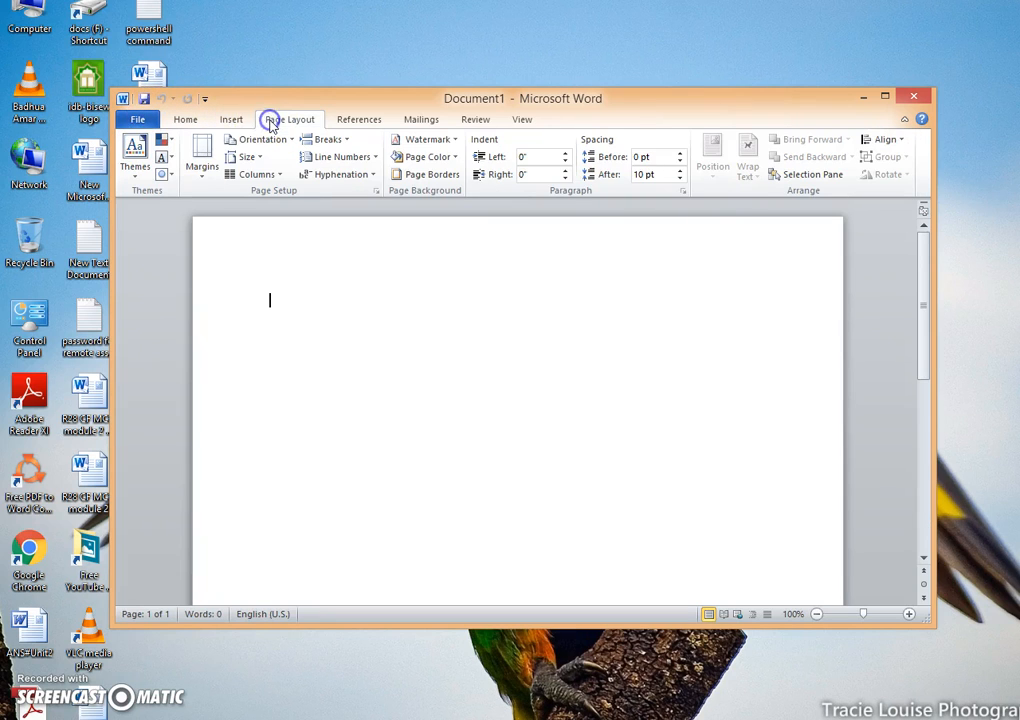
click(137, 119)
click(185, 119)
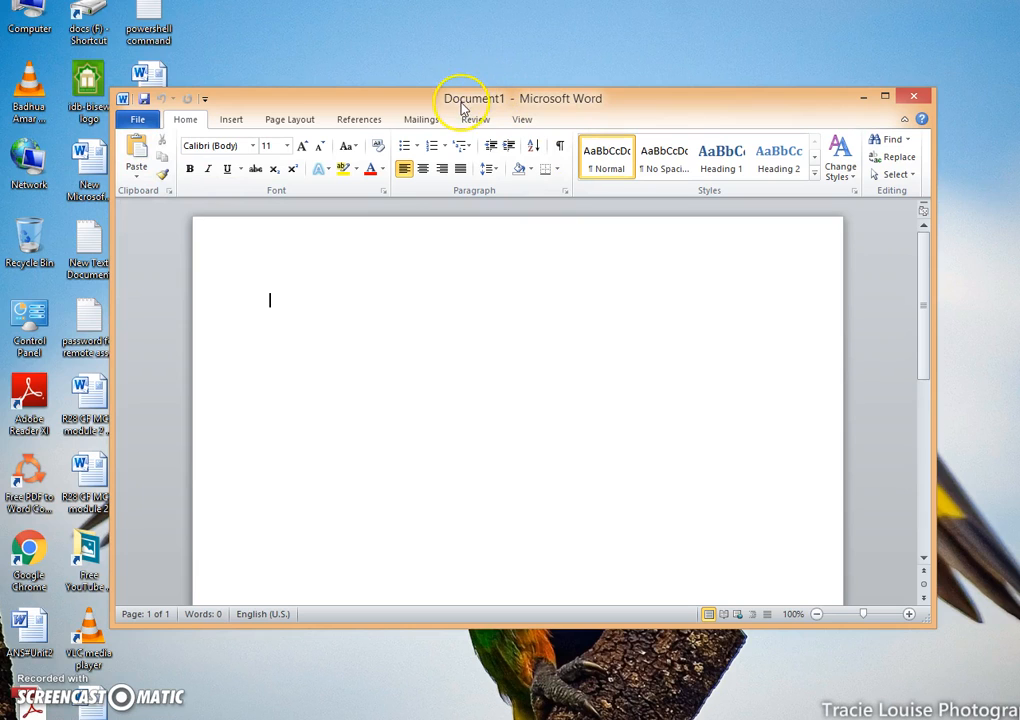
Step: Write "This is a test" on the first line of the blank document
drag(463, 104, 471, 103)
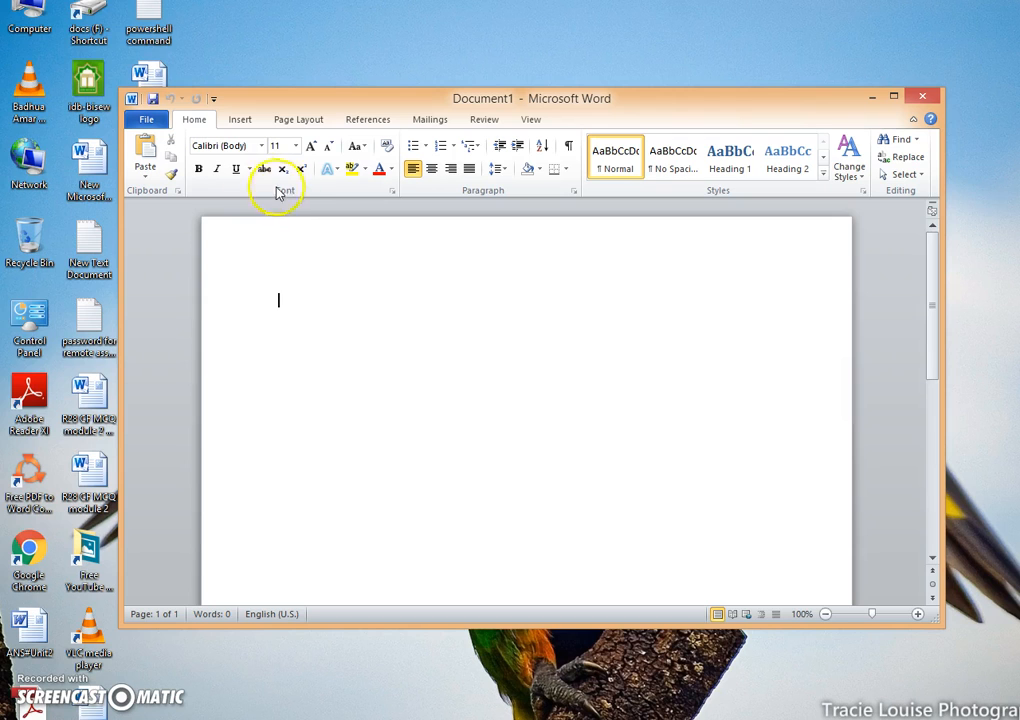
drag(631, 107, 601, 105)
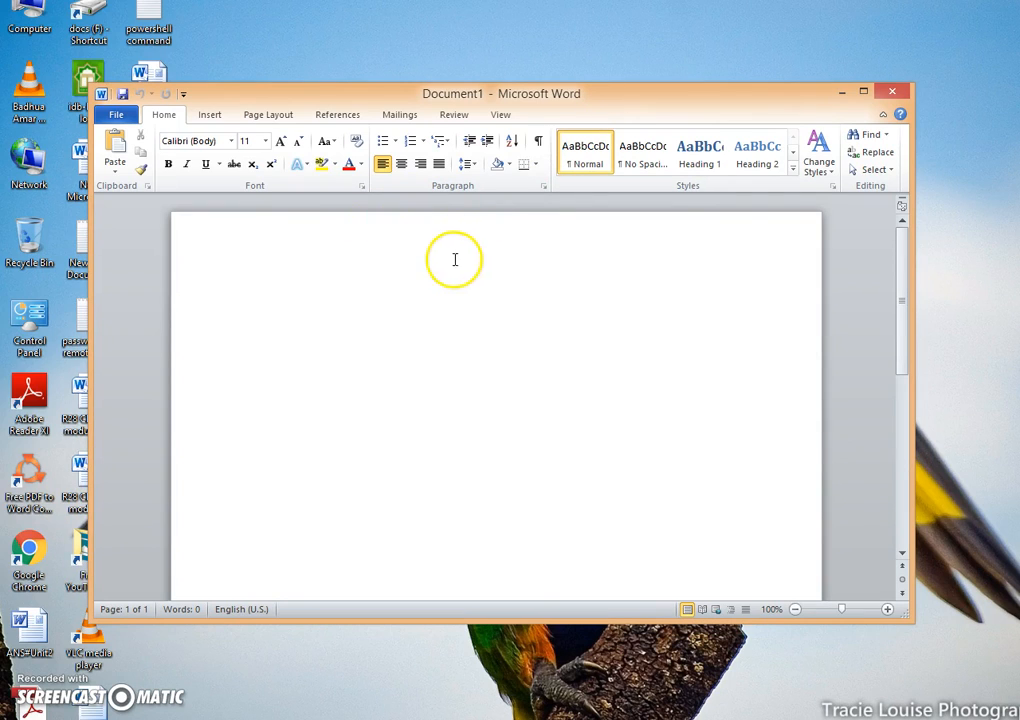
drag(636, 100, 656, 99)
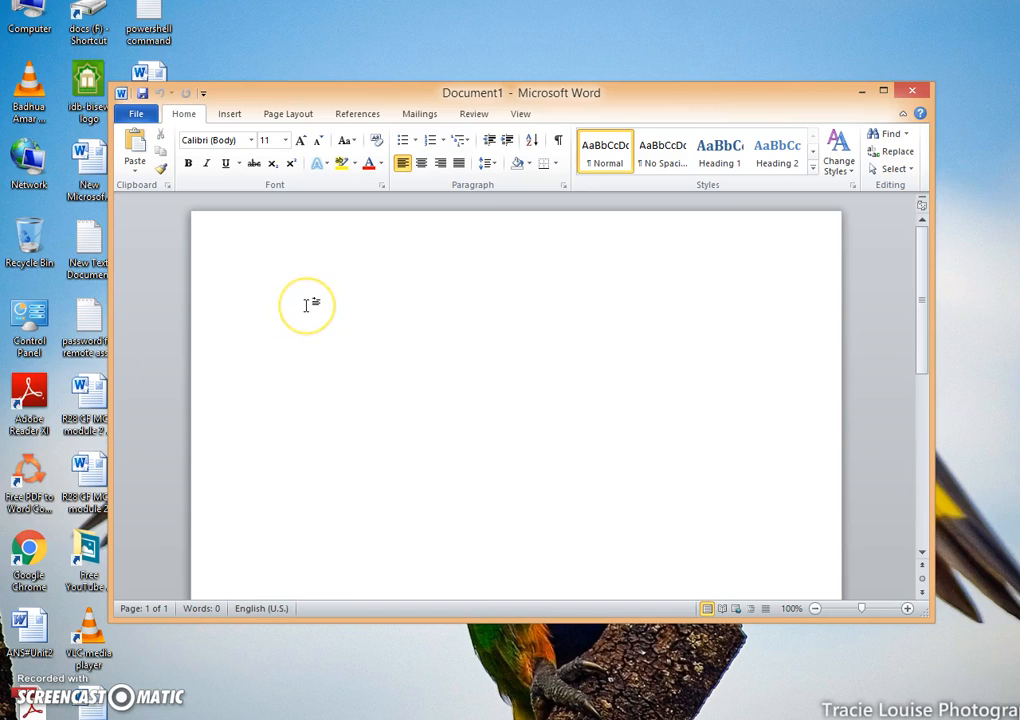
text(test)
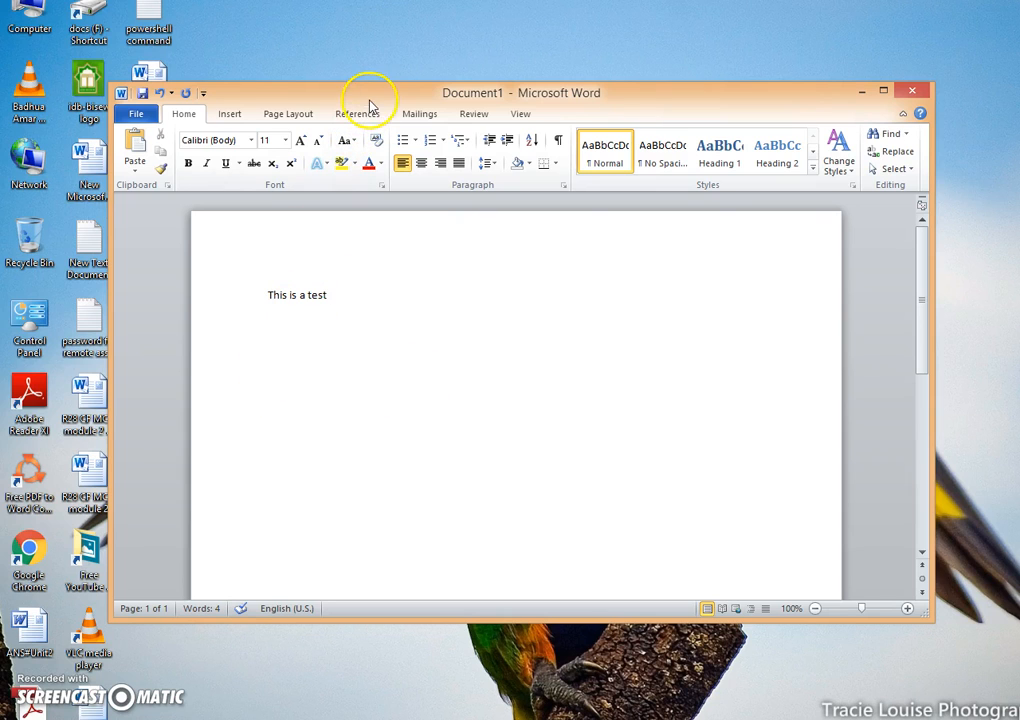
Step: Reposition the Word window on the desktop and show the rulers around the document
drag(385, 92, 386, 24)
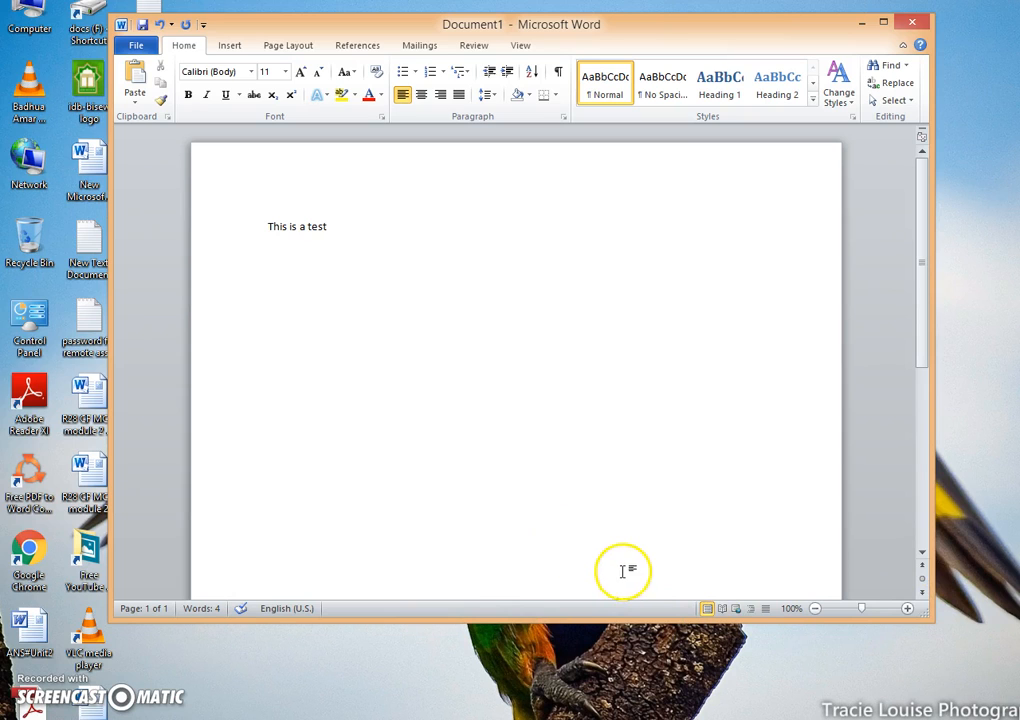
drag(926, 244, 922, 189)
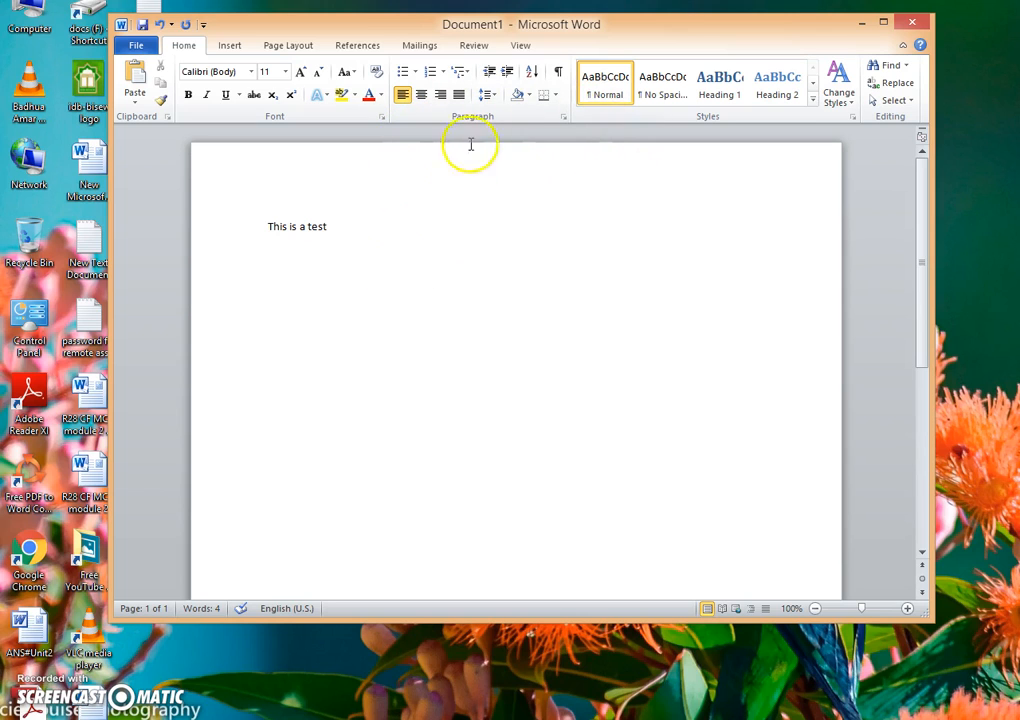
click(478, 46)
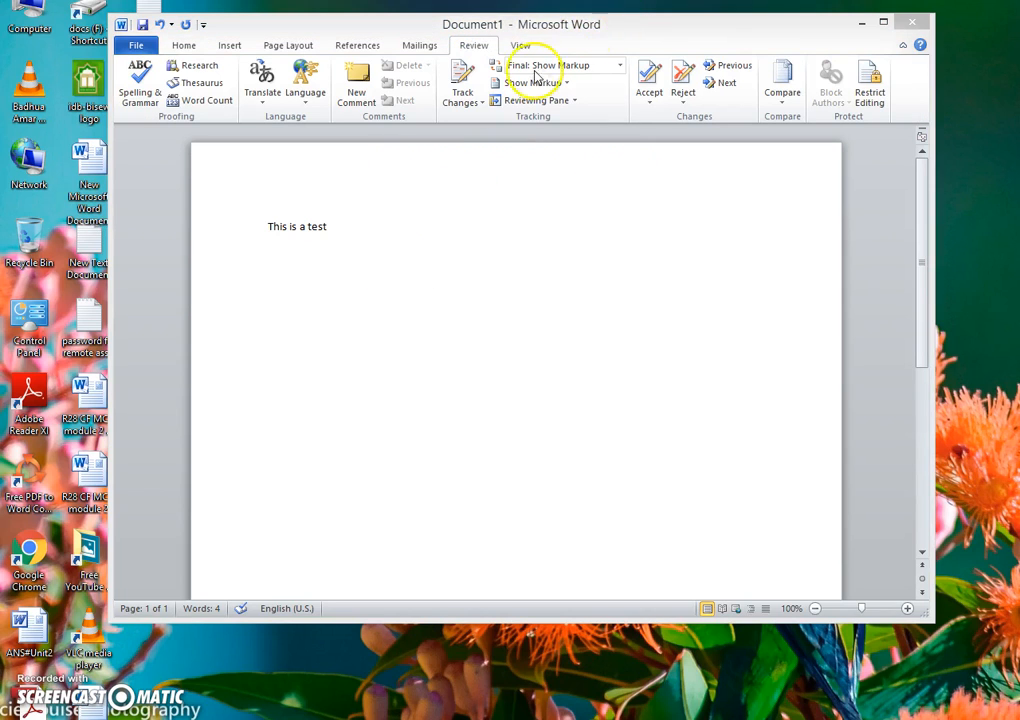
click(521, 45)
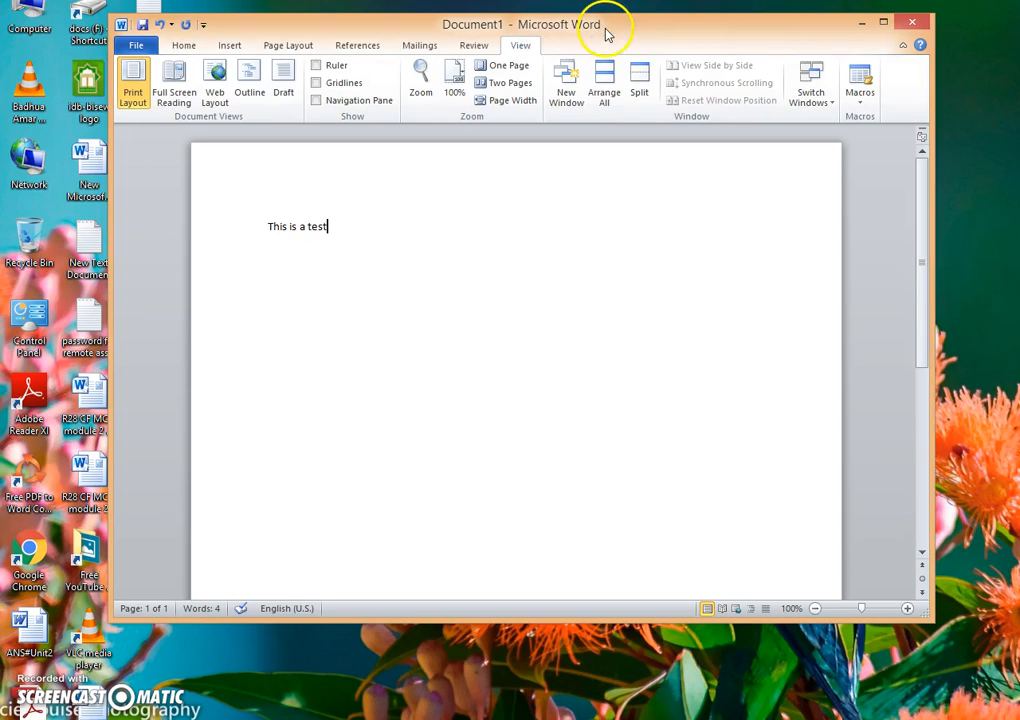
drag(603, 32, 578, 97)
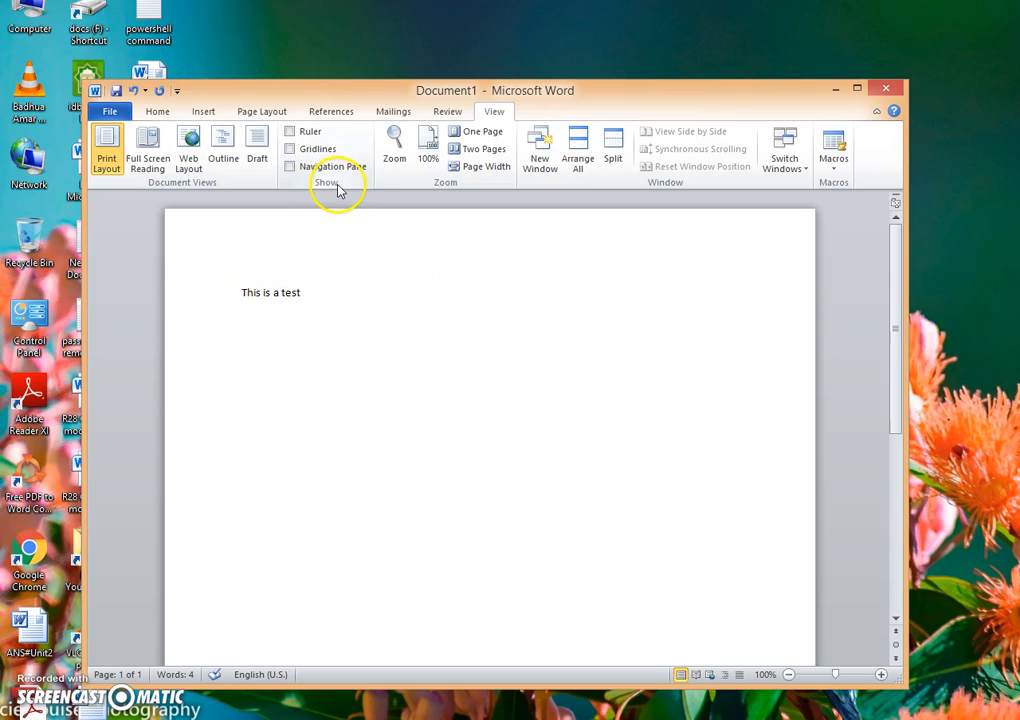
click(290, 133)
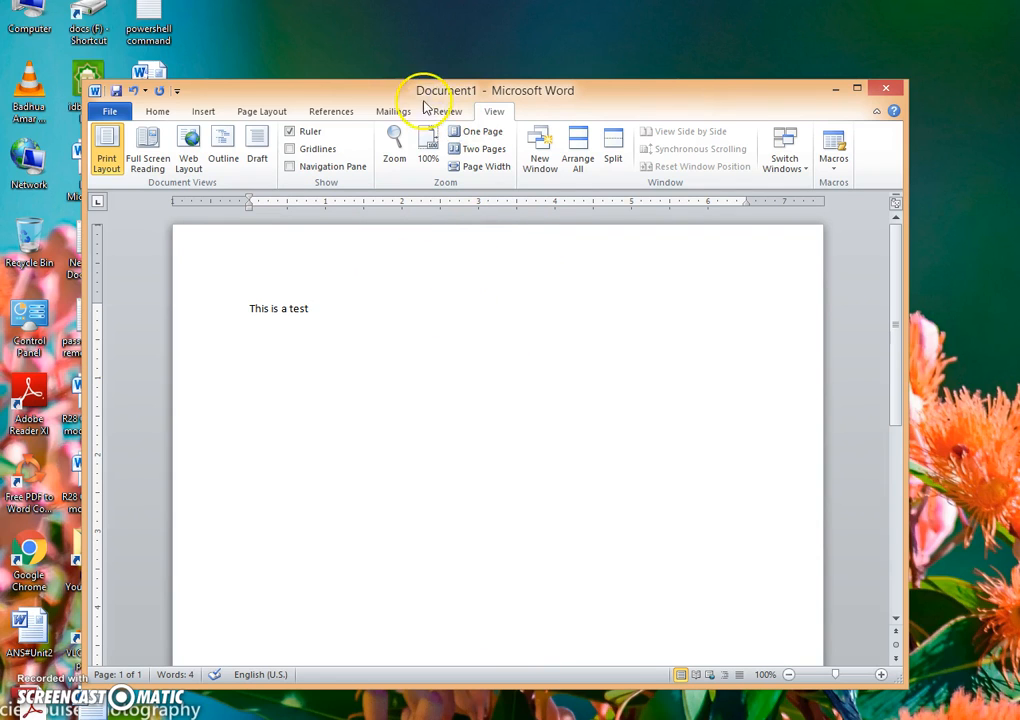
Step: Insert a page break after "This is a test" and write "This is our second page" on the new page
drag(417, 77, 383, 56)
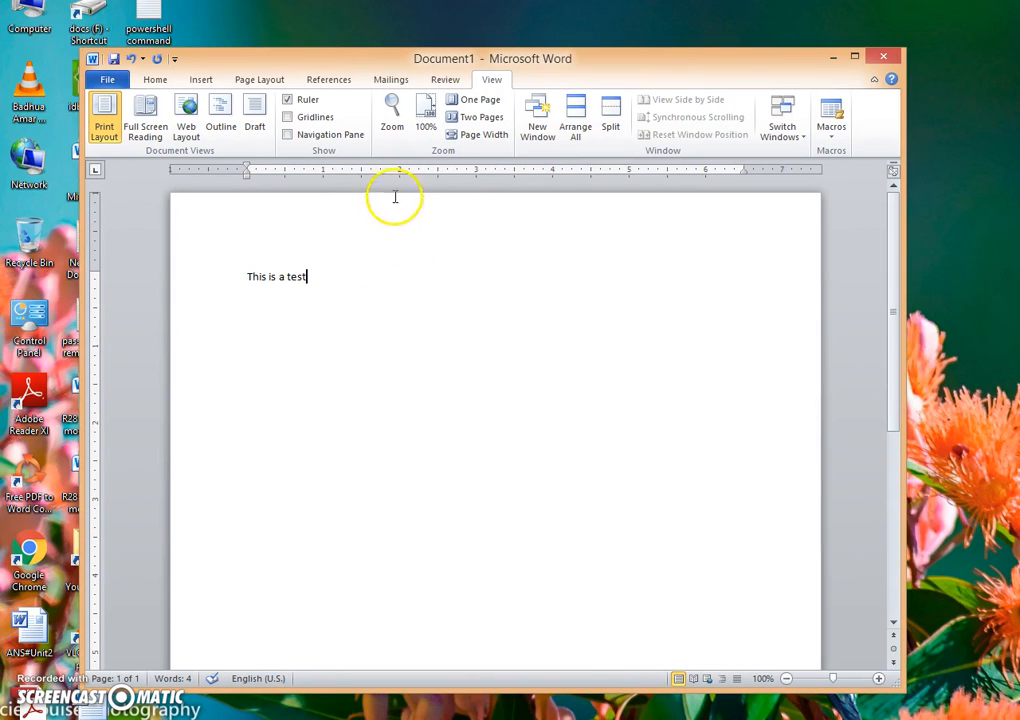
click(150, 78)
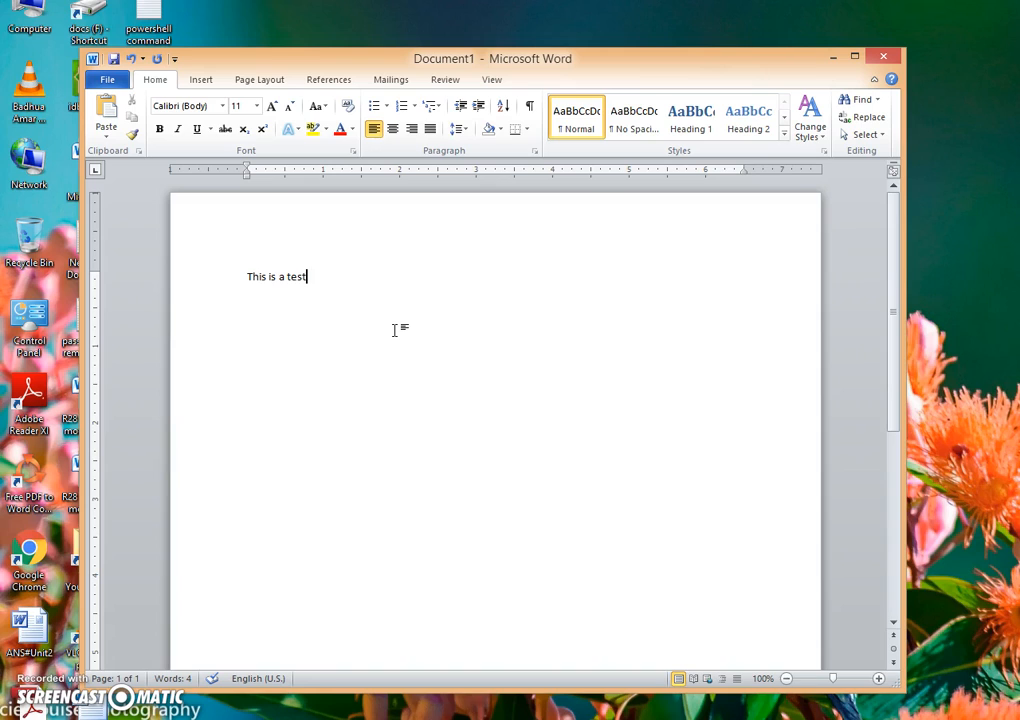
click(395, 294)
key(ctrl+Return)
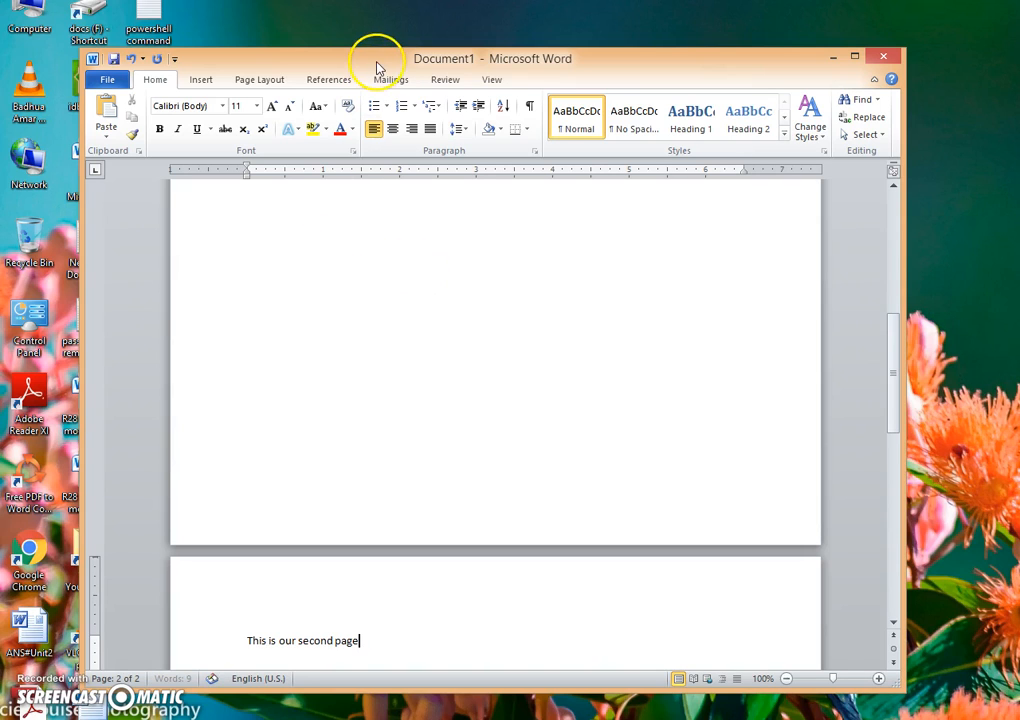
Step: Examine the status bar's page number and word count, and look through both pages of the document
drag(376, 64, 380, 53)
drag(312, 681, 180, 693)
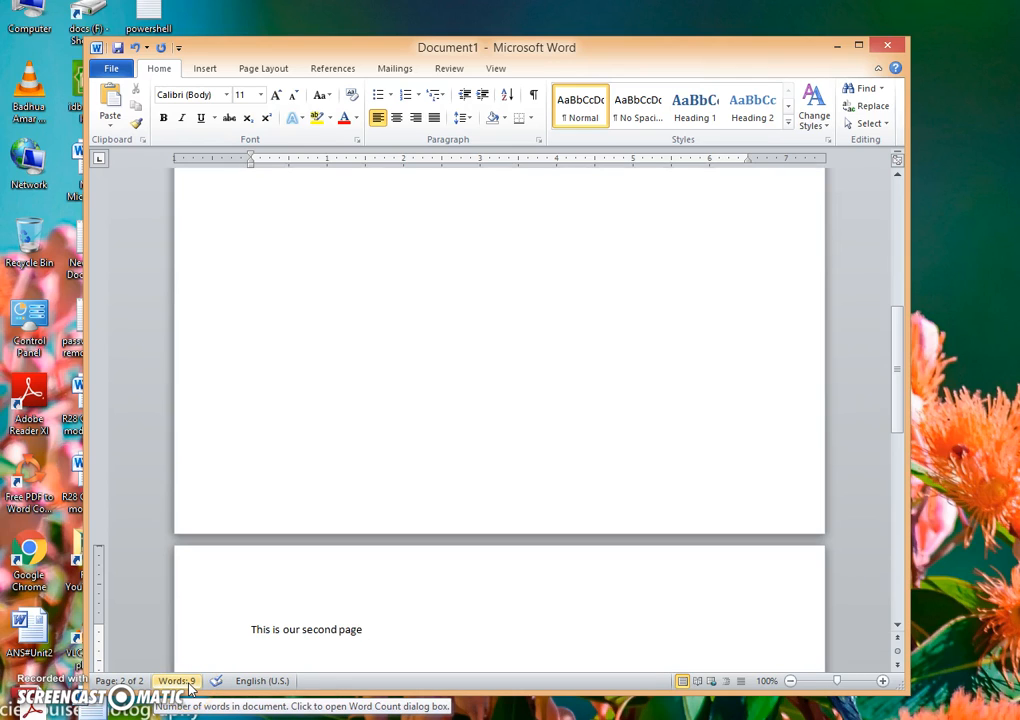
scroll(335, 323, up, 8)
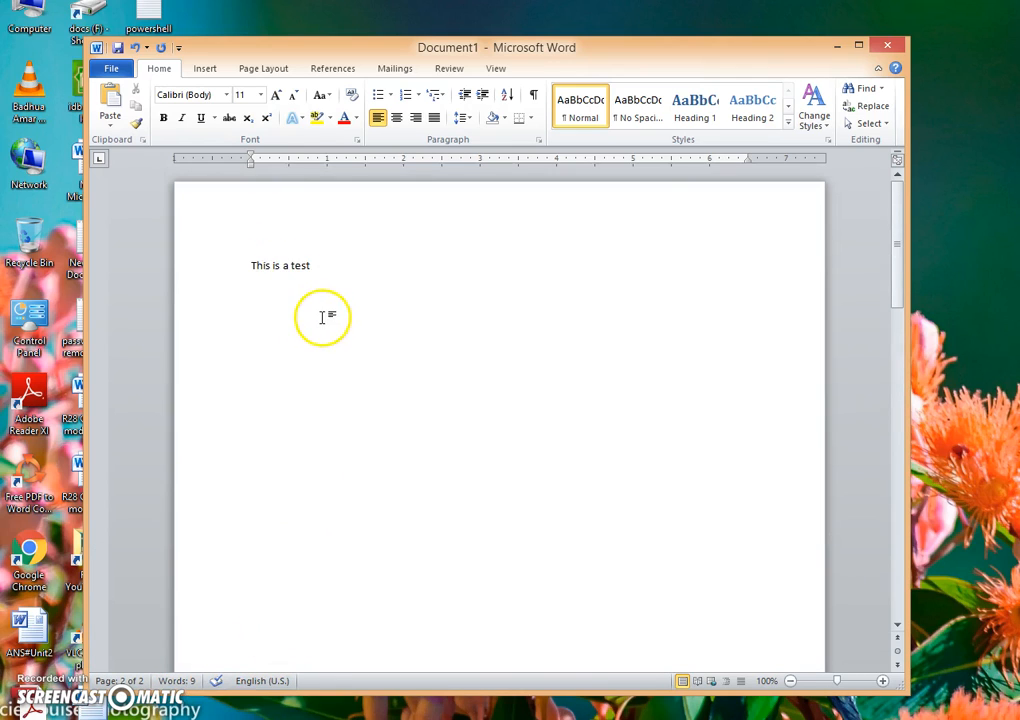
scroll(357, 505, down, 8)
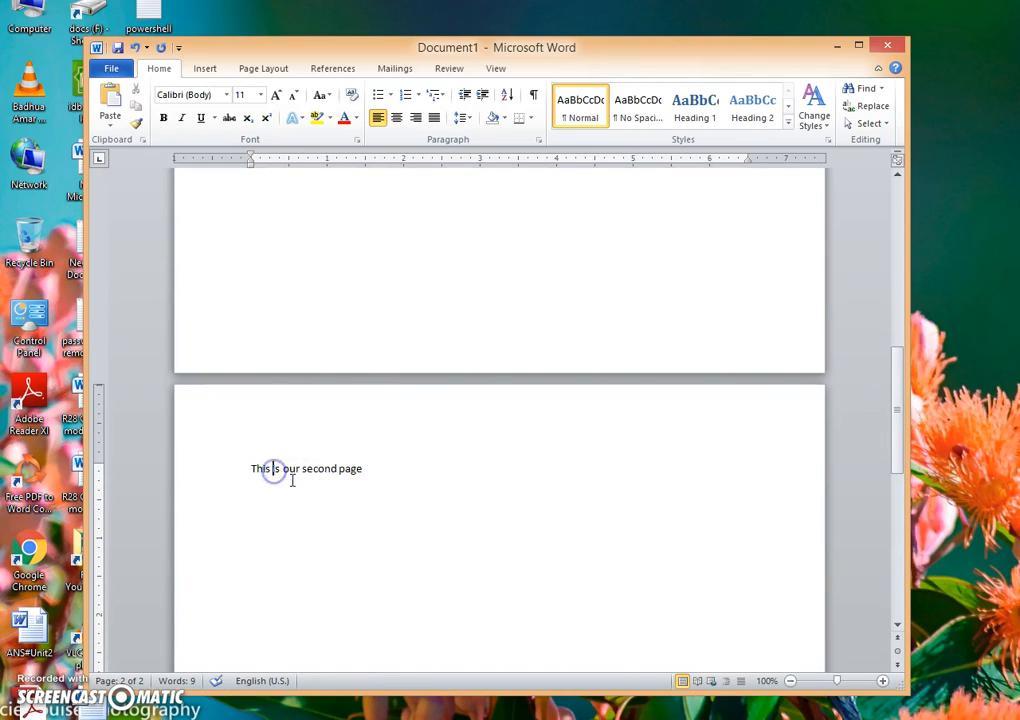
click(327, 467)
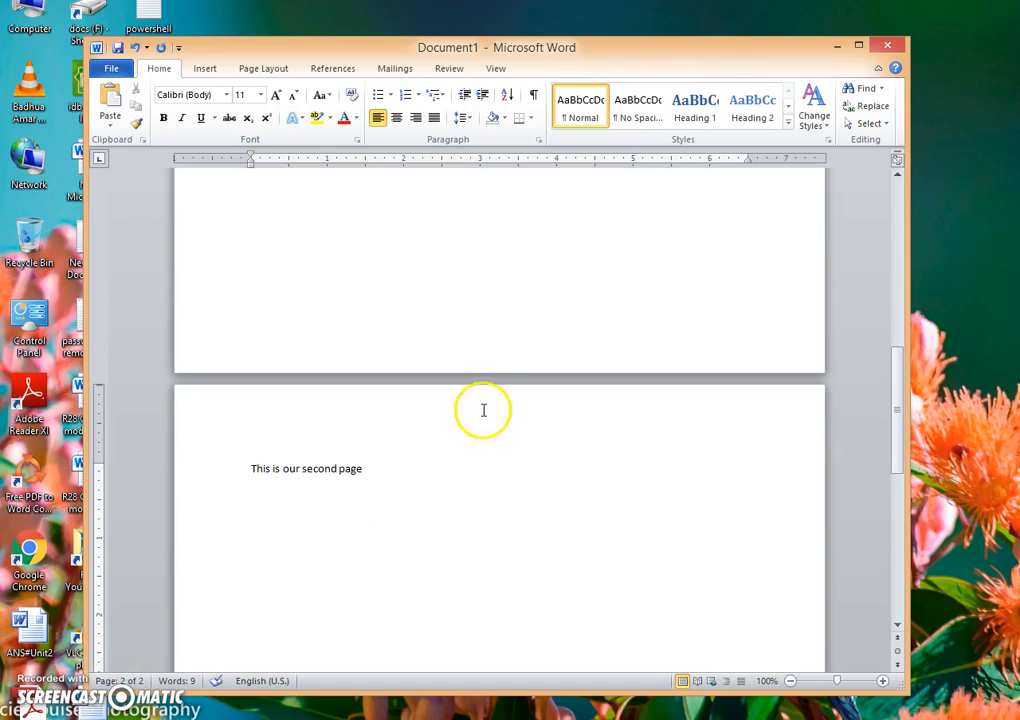
click(389, 481)
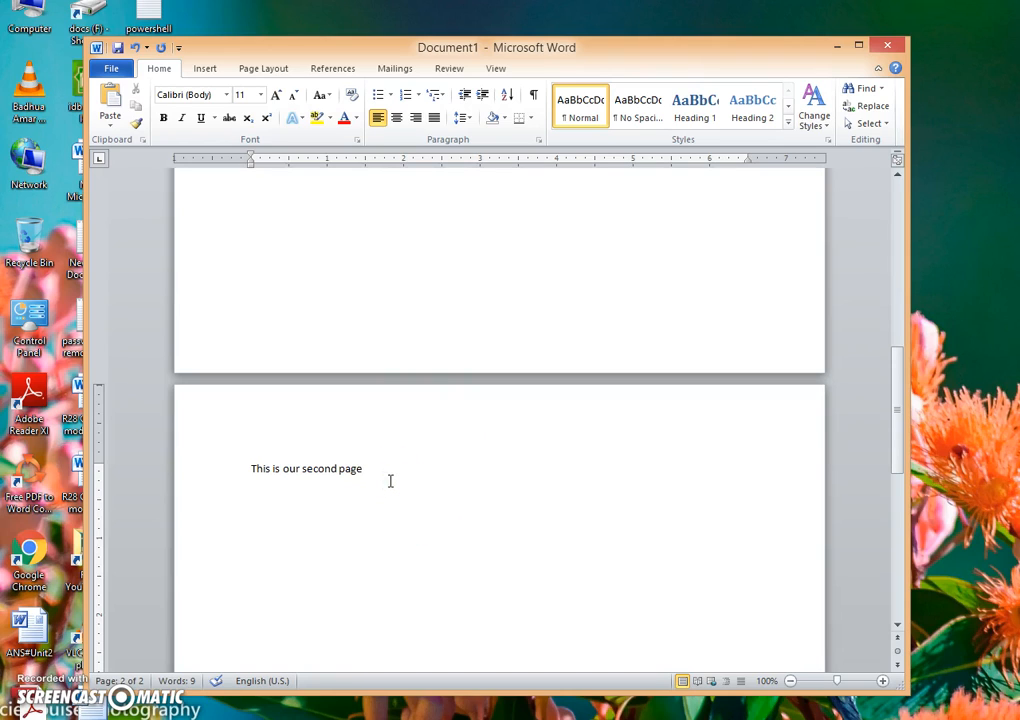
click(410, 473)
click(392, 461)
click(390, 436)
scroll(567, 419, up, 12)
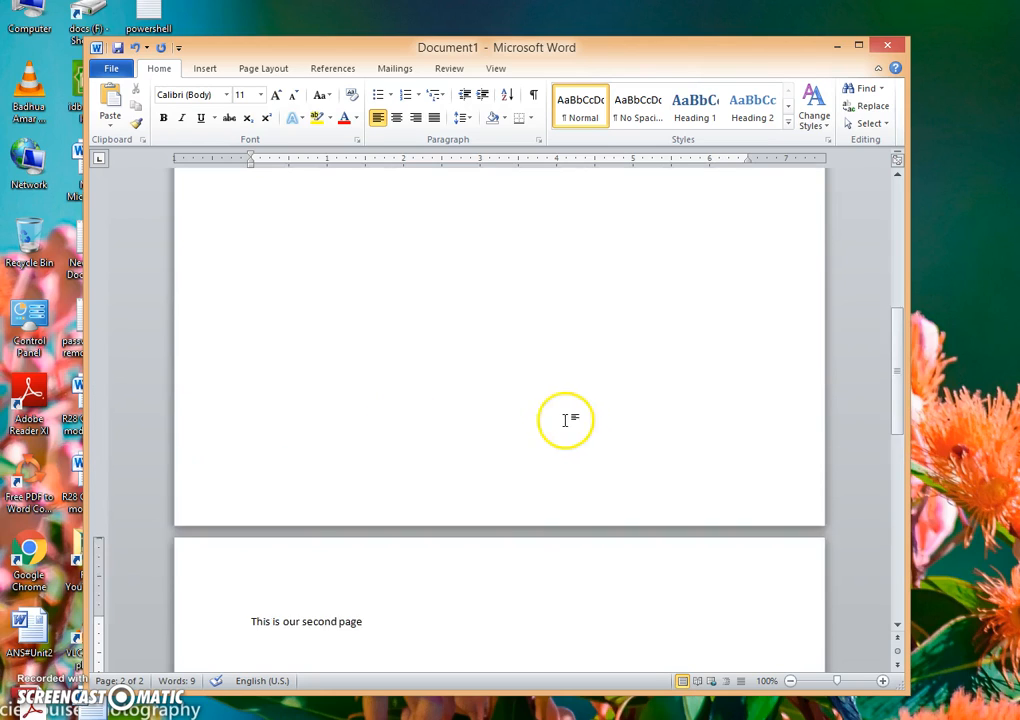
drag(897, 325, 897, 240)
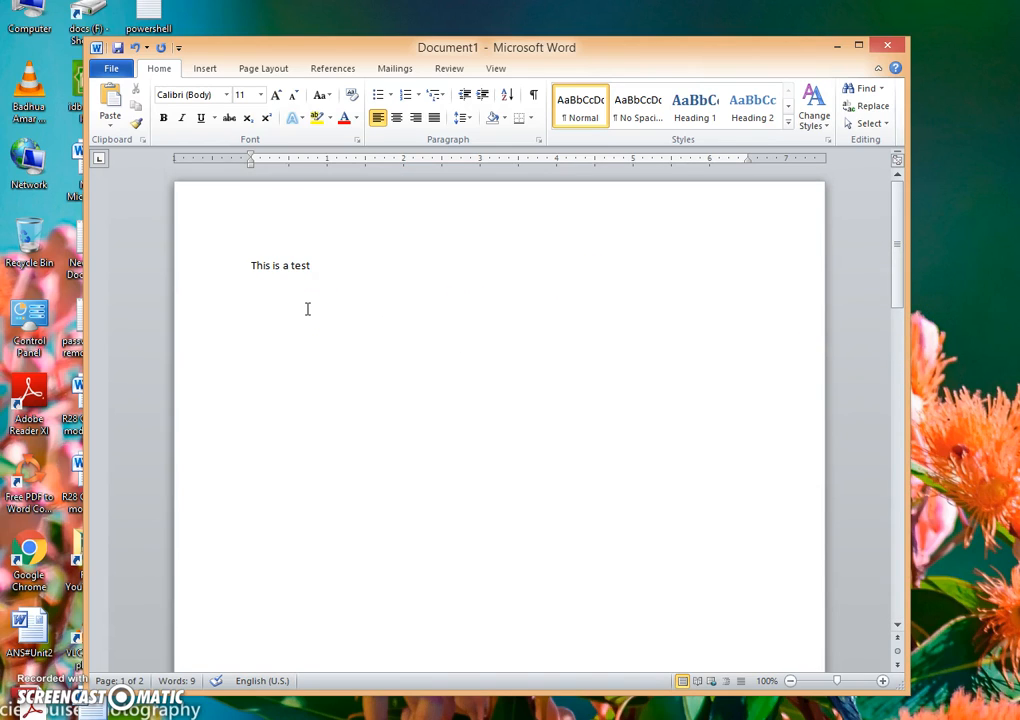
Step: Move the Word window up toward the top of the desktop and enlarge it to fill most of the screen
click(332, 261)
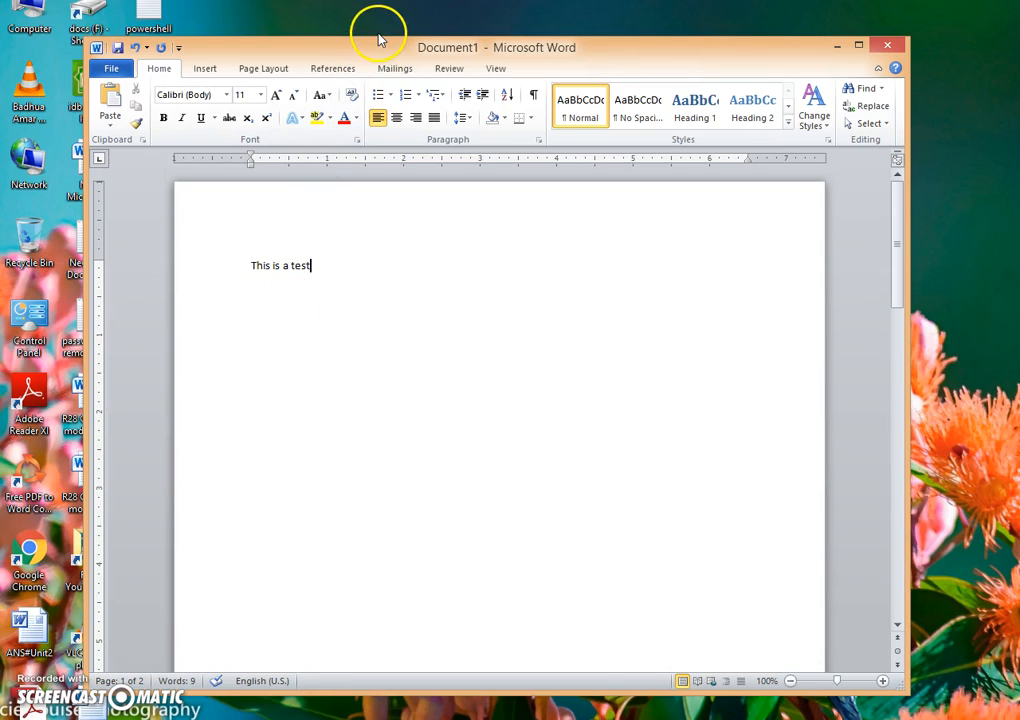
drag(372, 46, 371, 12)
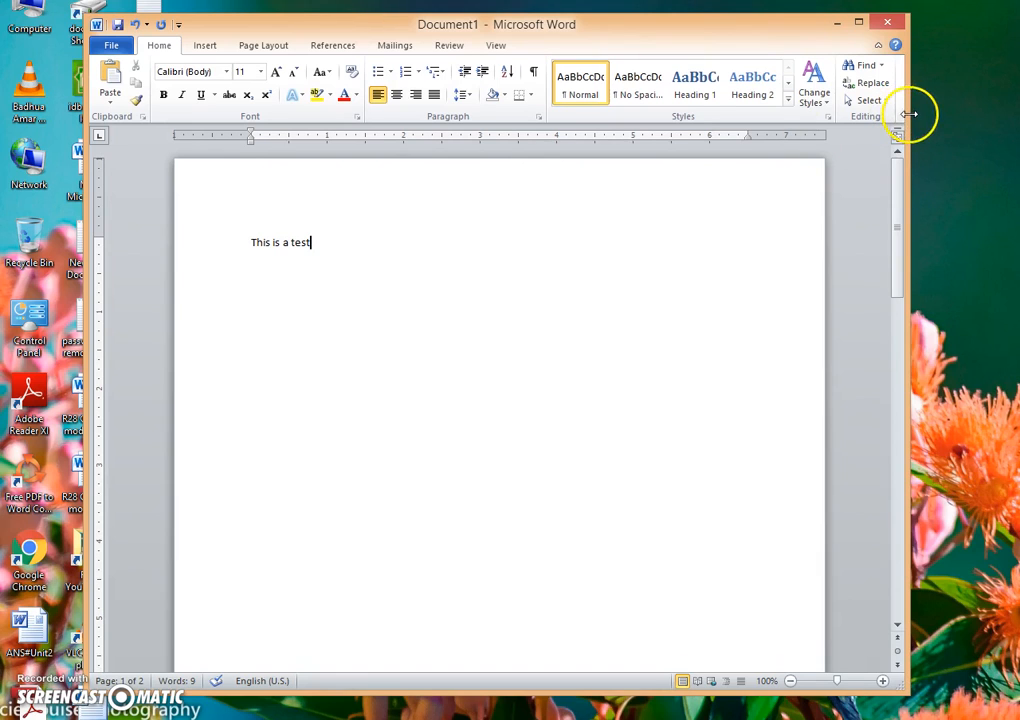
drag(907, 112, 963, 125)
drag(953, 703, 1002, 712)
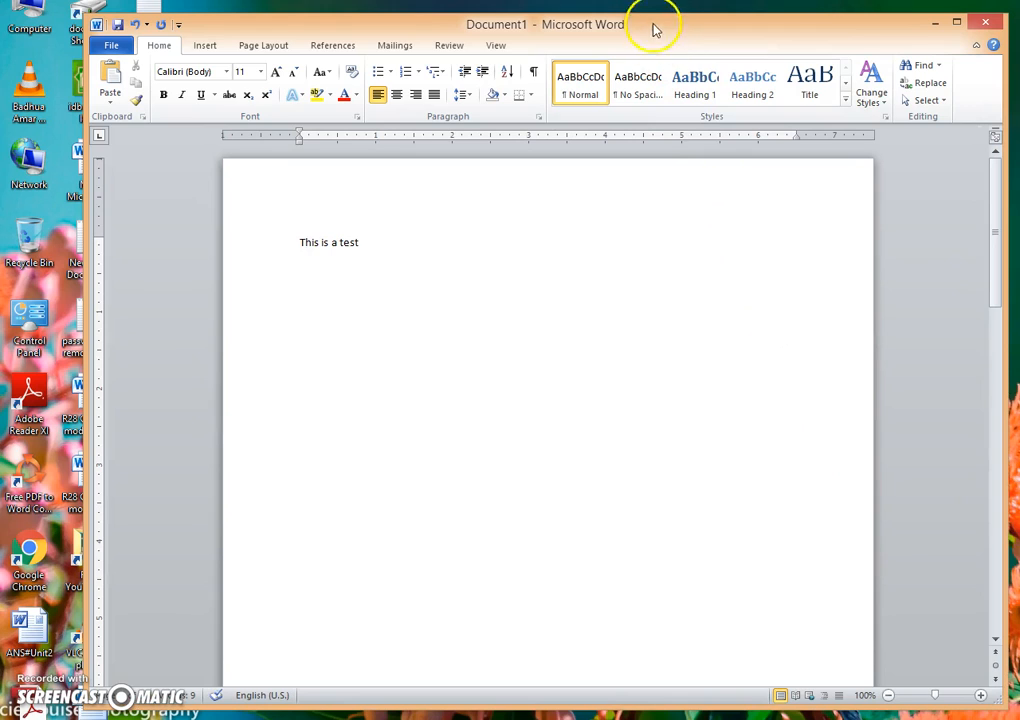
drag(647, 17, 647, 10)
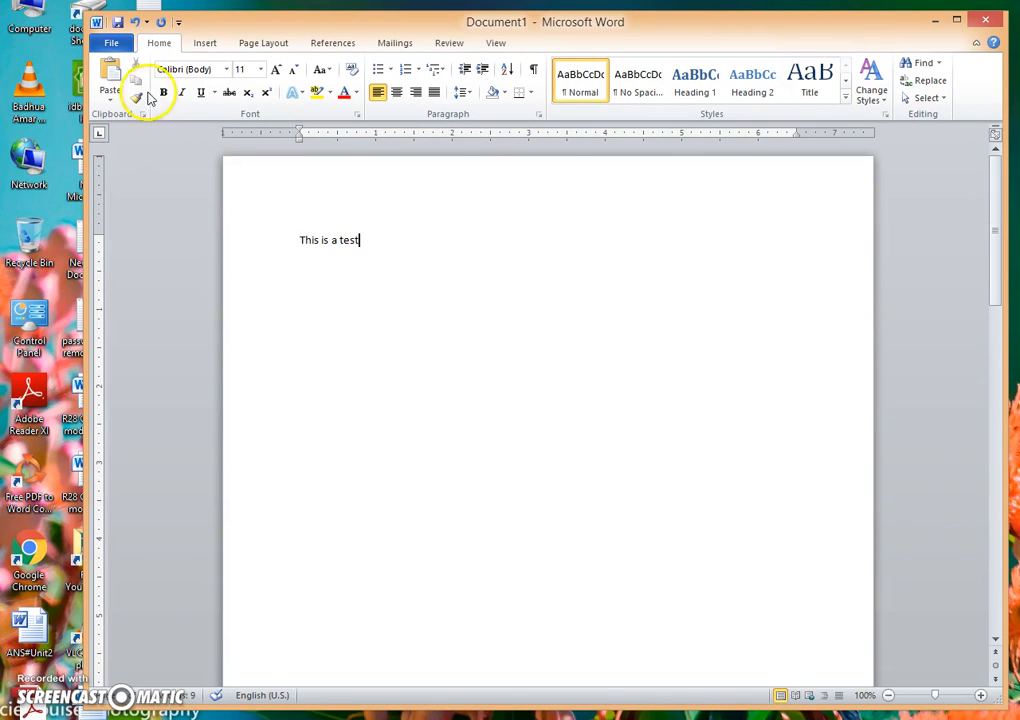
Step: Examine the document's information page, including its created date and author properties, and return to the document
click(111, 43)
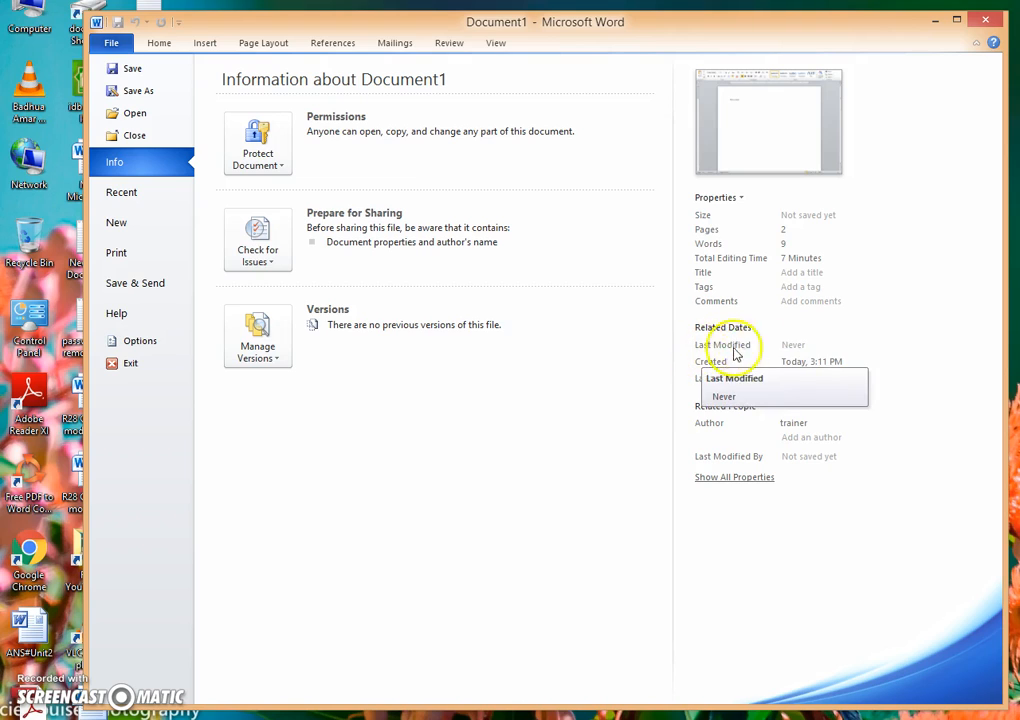
click(800, 368)
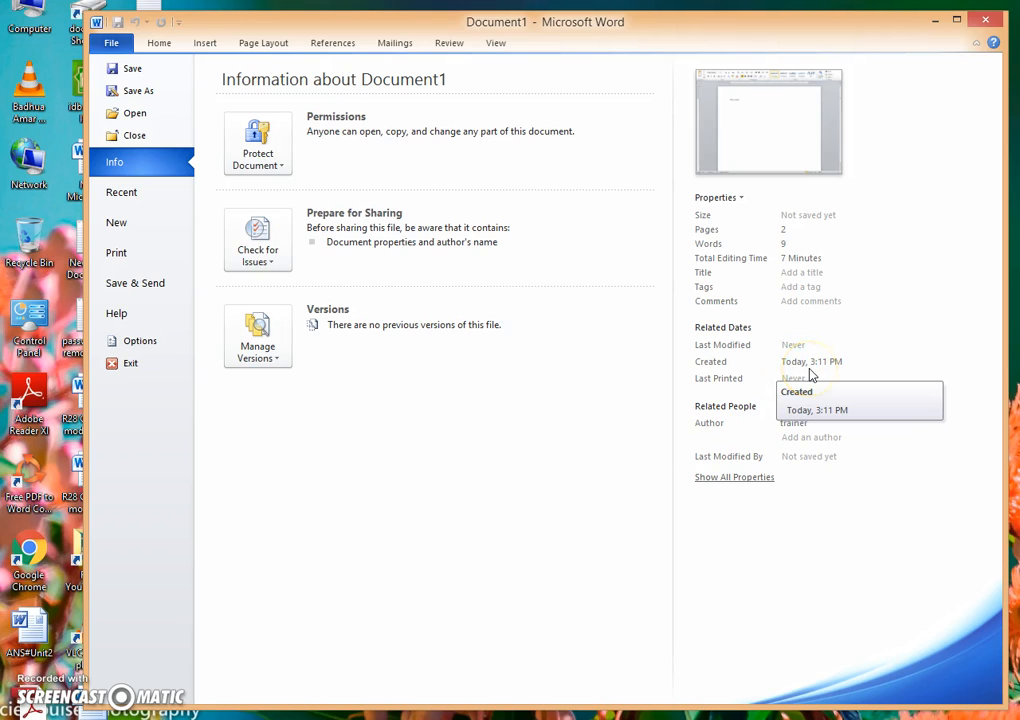
click(823, 370)
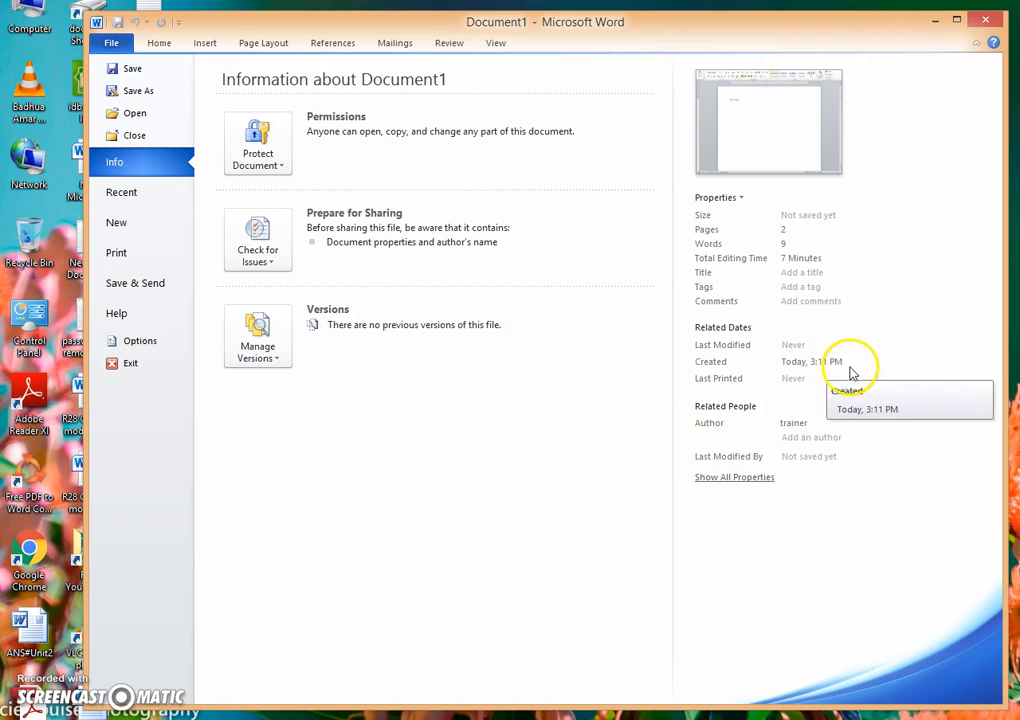
click(713, 427)
mouse_move(808, 424)
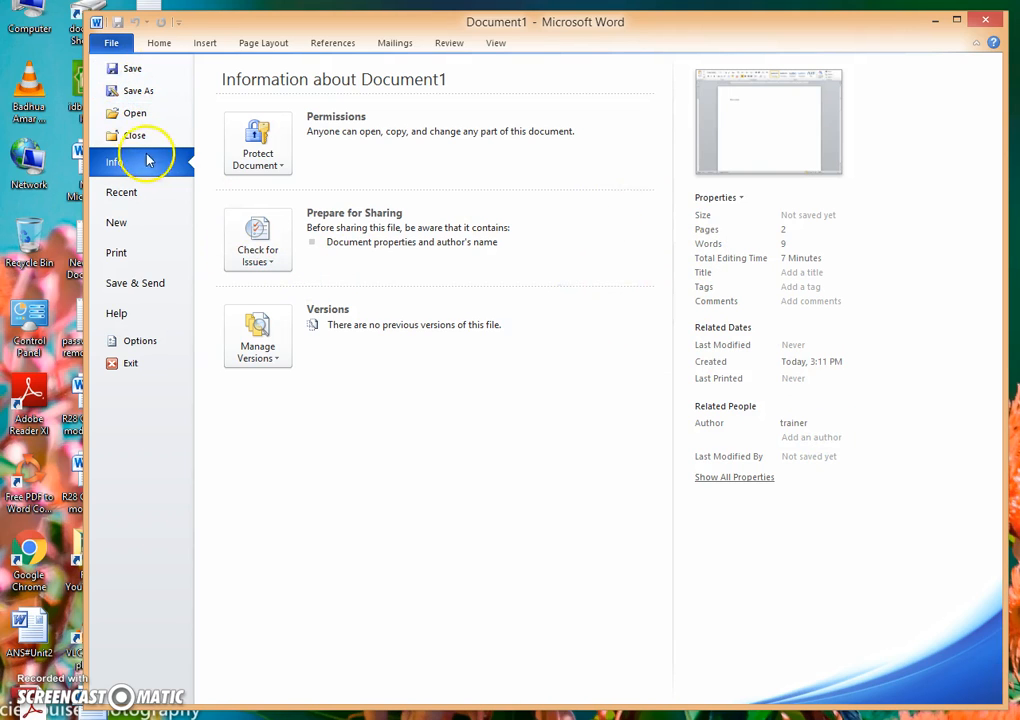
click(150, 55)
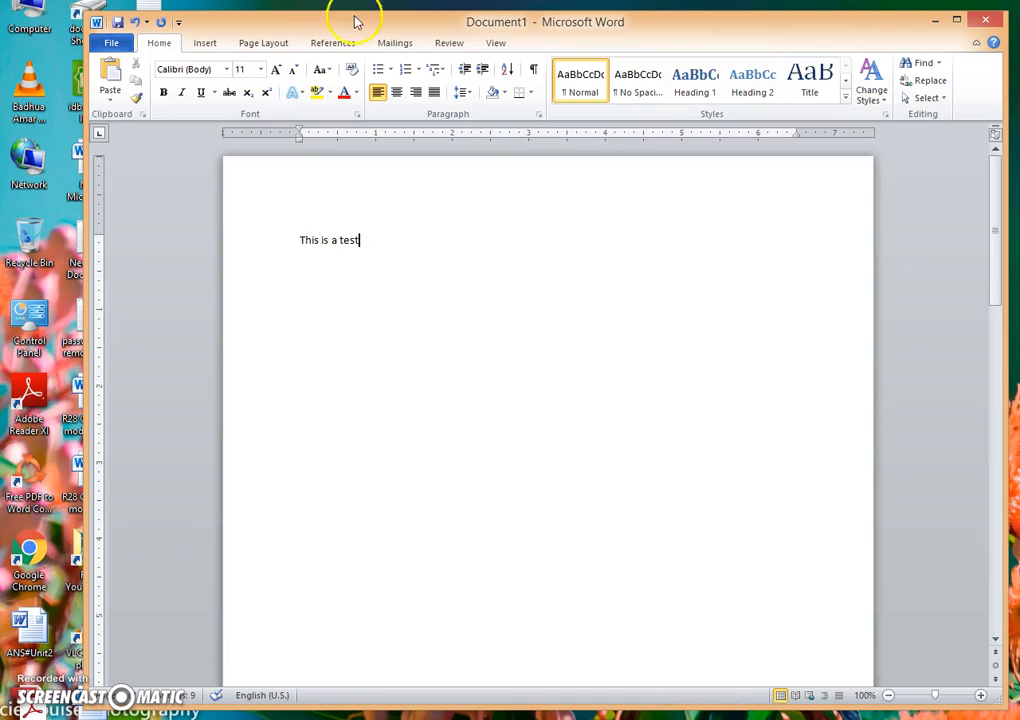
Step: Shift the Word window slightly on the desktop so that its title bar and status bar are both in view
drag(383, 30, 367, 31)
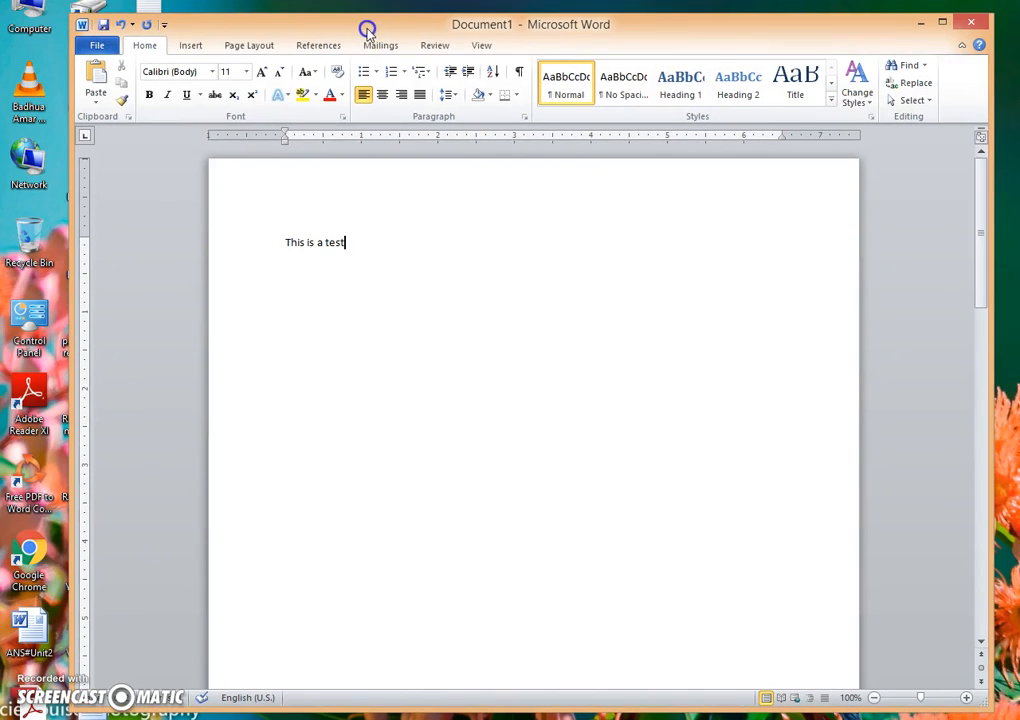
click(363, 245)
drag(525, 15, 520, 23)
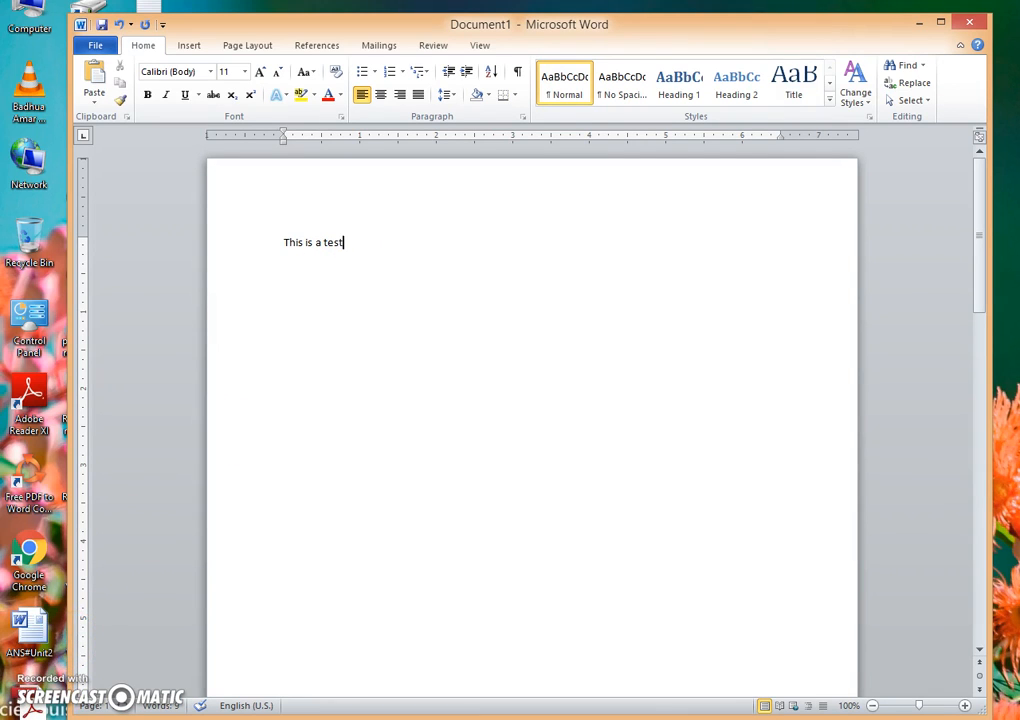
drag(580, 28, 580, 23)
Step: Look through the status bar customization options and close the list without changing any of them
click(442, 524)
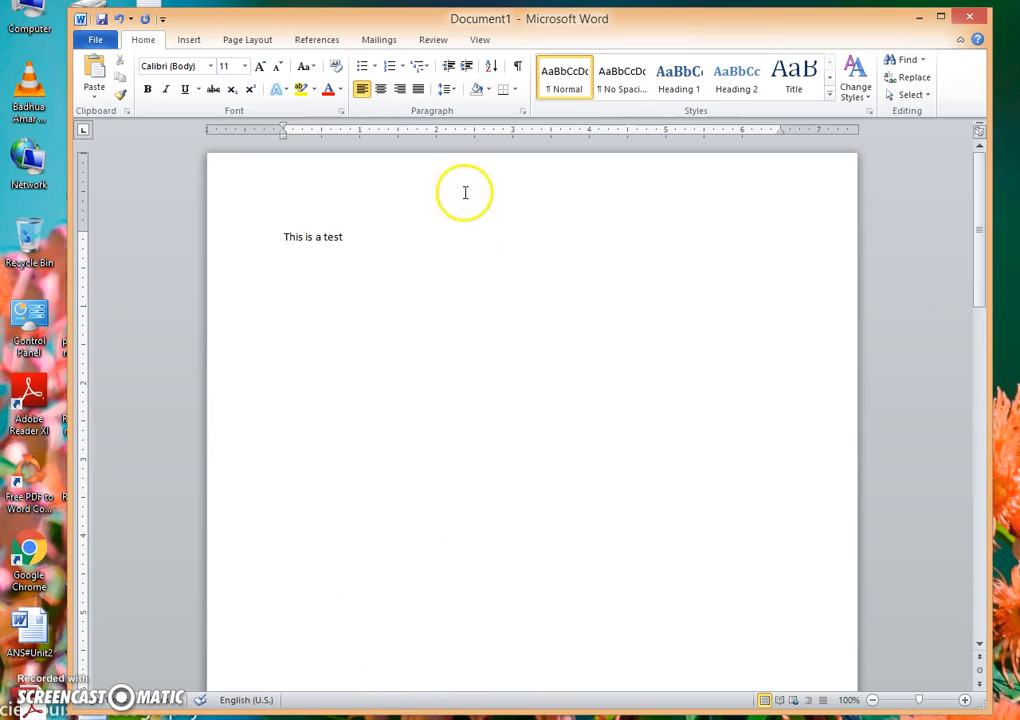
right_click(350, 699)
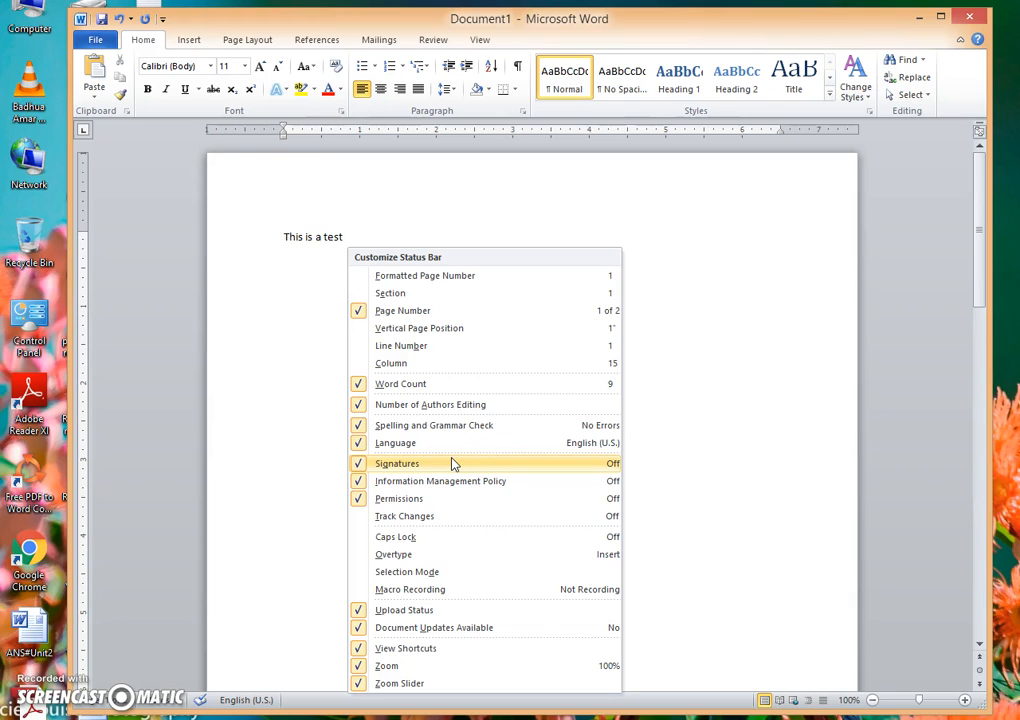
click(695, 512)
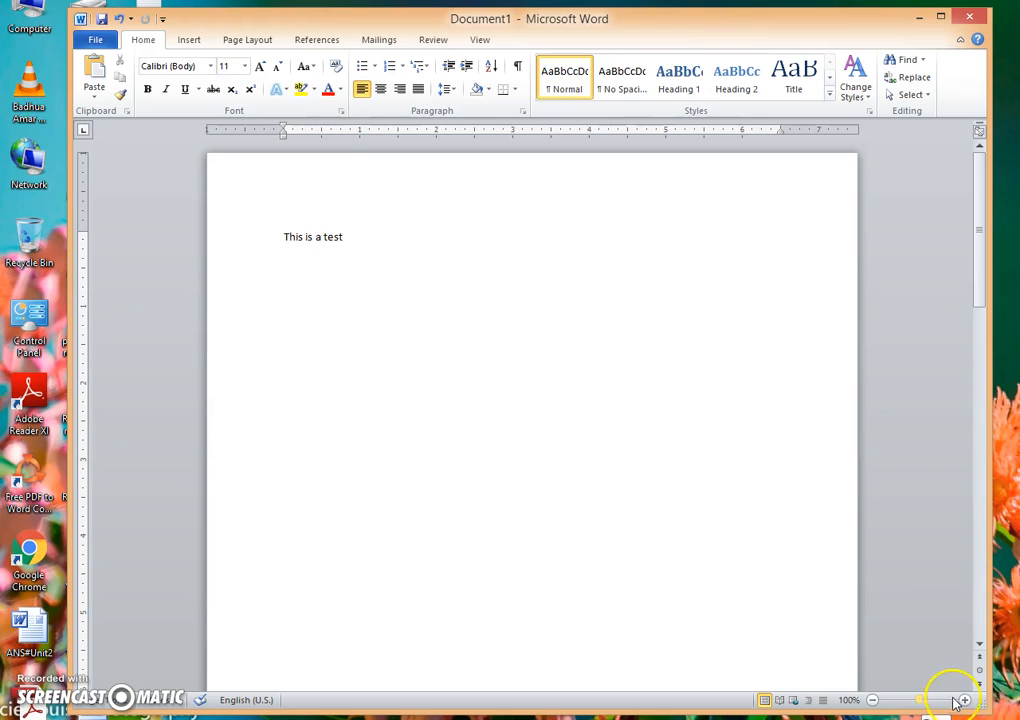
Step: Zoom the document in to 150%
click(966, 700)
click(968, 700)
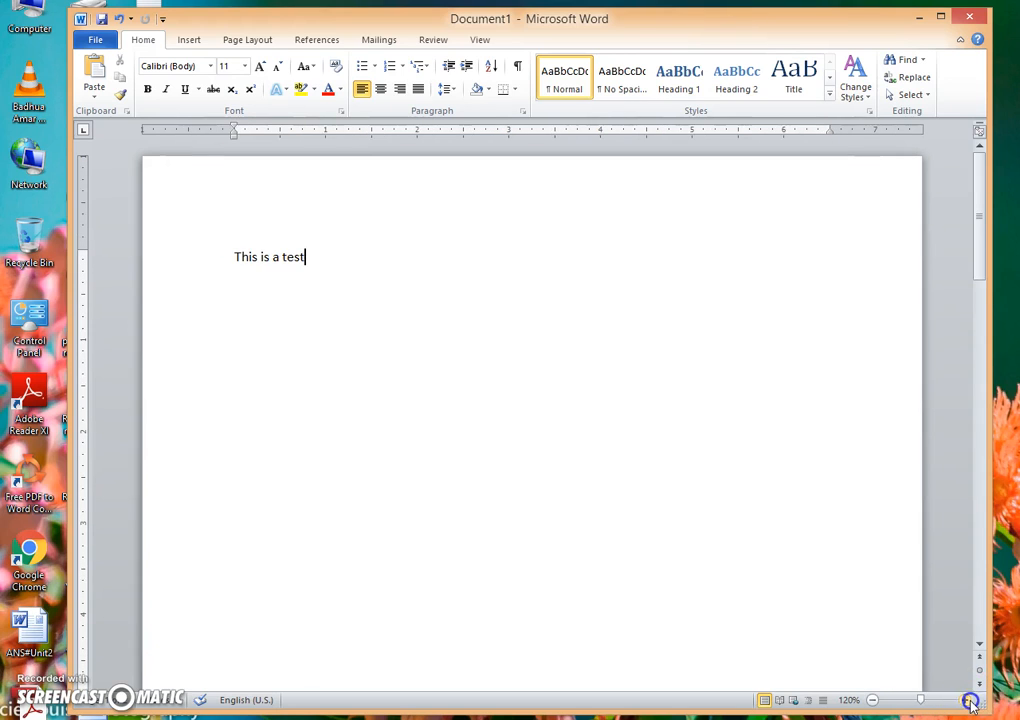
click(968, 700)
click(968, 700)
click(968, 700)
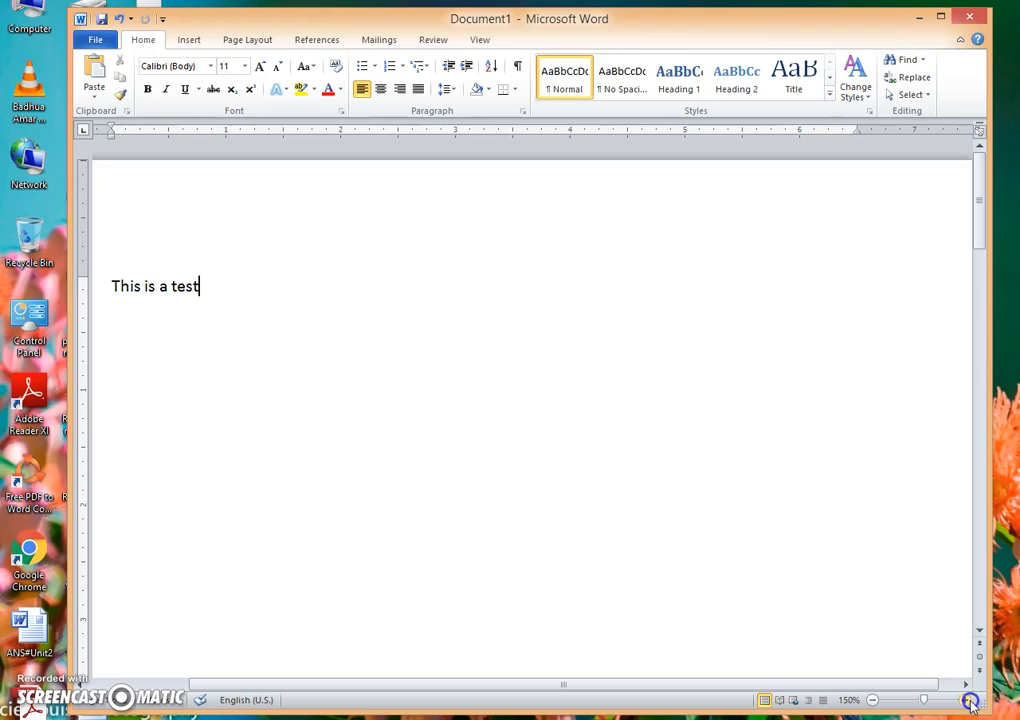
Step: Zoom the document out to 90% and back in to 110%
click(873, 700)
click(873, 700)
click(873, 700)
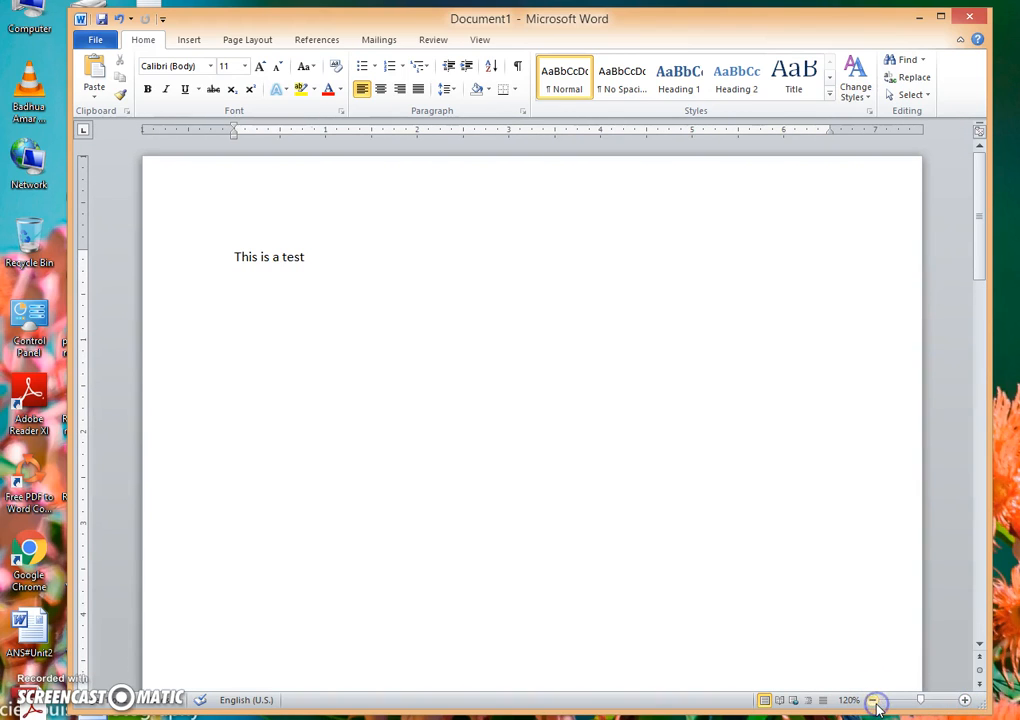
click(873, 700)
click(873, 700)
click(873, 700)
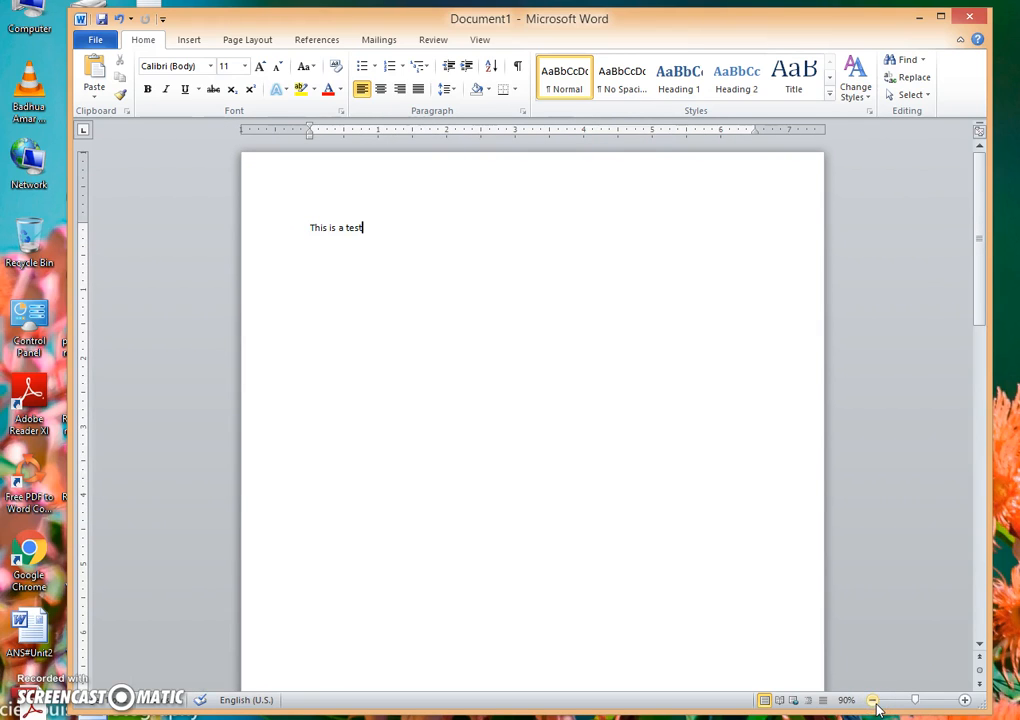
click(965, 700)
click(965, 700)
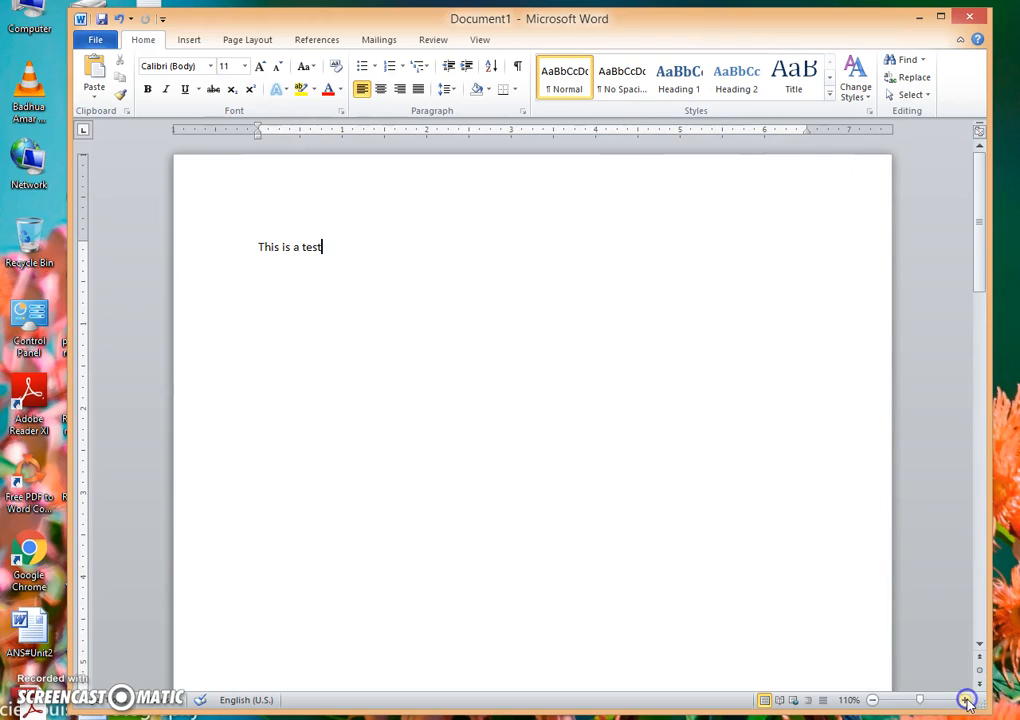
Step: Open the status bar customization options and switch the Zoom percentage display off and on repeatedly, leaving it on
right_click(388, 706)
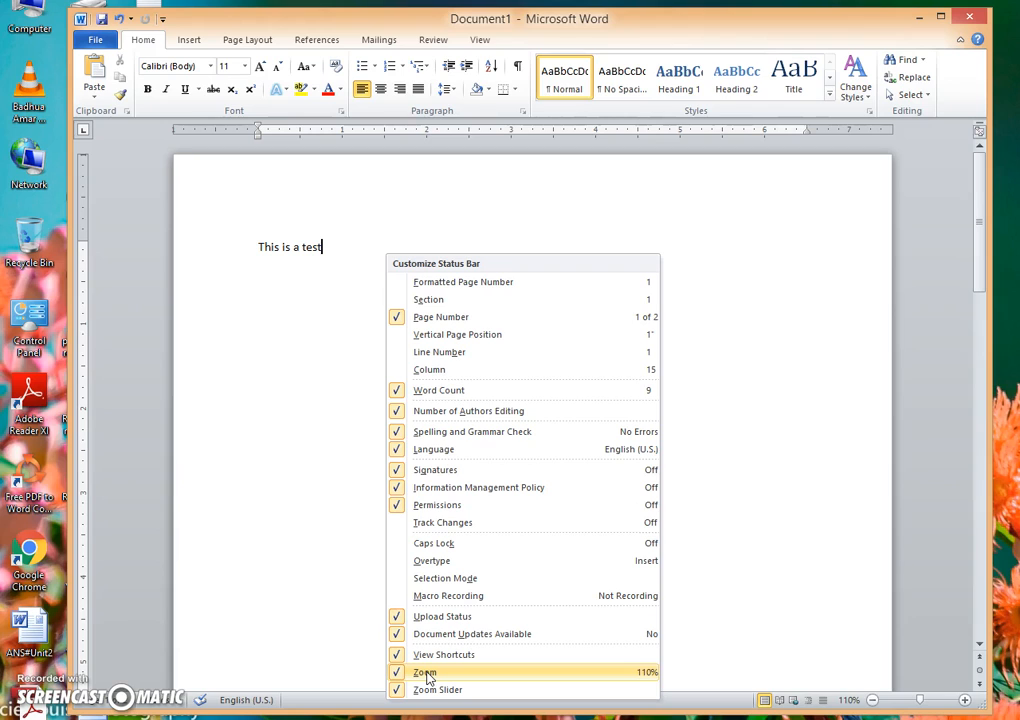
click(428, 675)
click(428, 675)
click(428, 675)
click(428, 675)
click(428, 675)
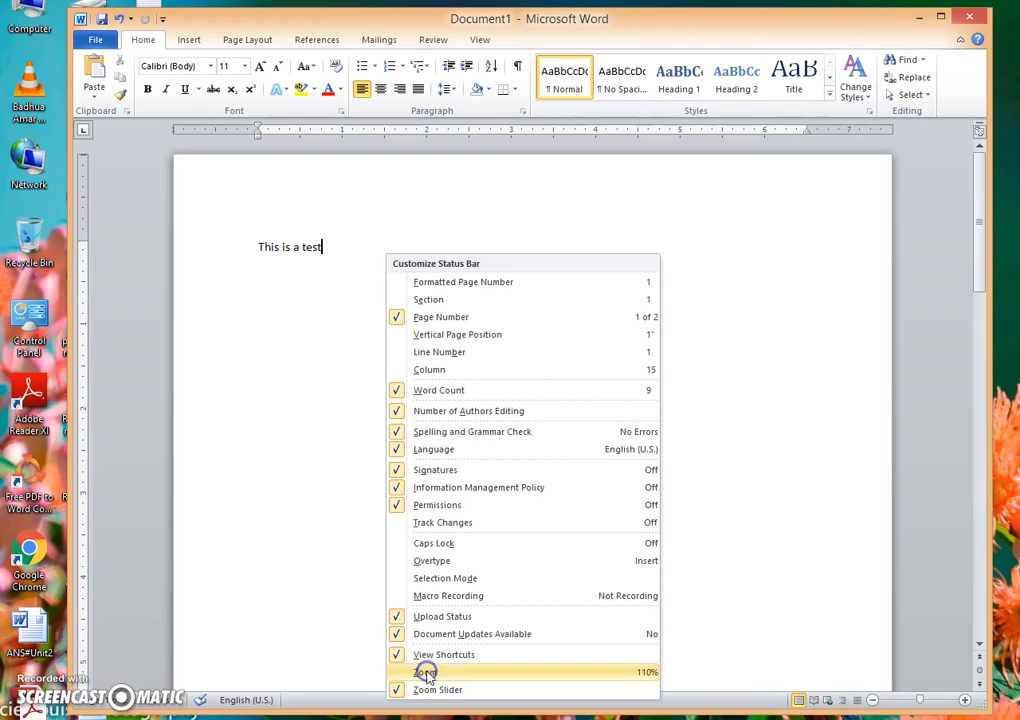
click(428, 675)
click(428, 675)
click(428, 675)
click(428, 675)
click(428, 675)
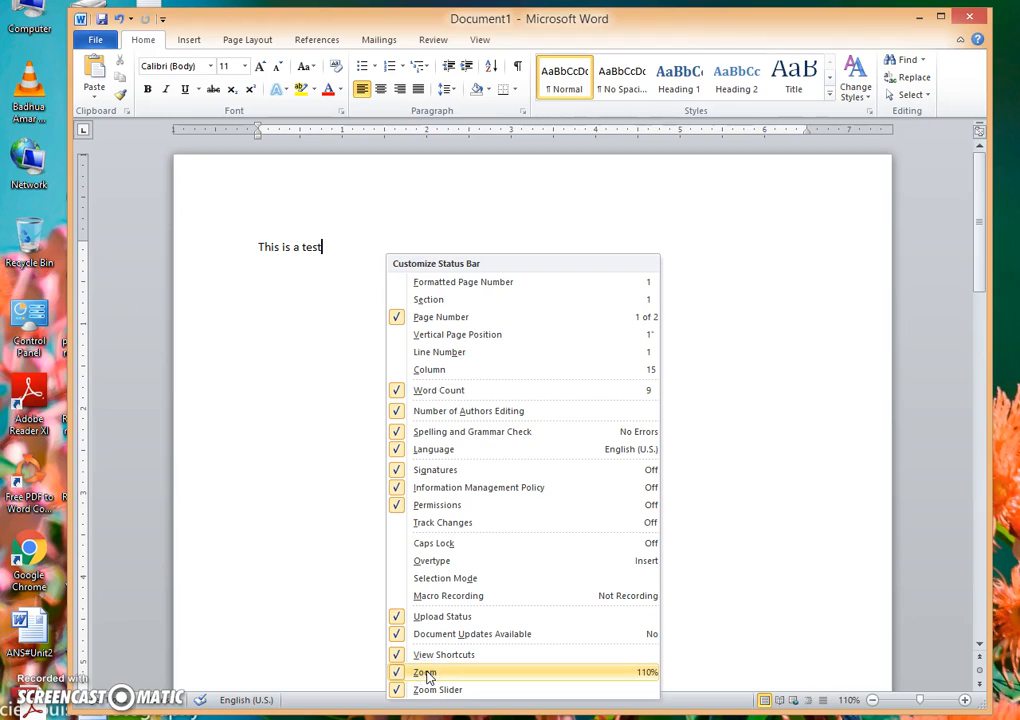
click(428, 675)
click(428, 675)
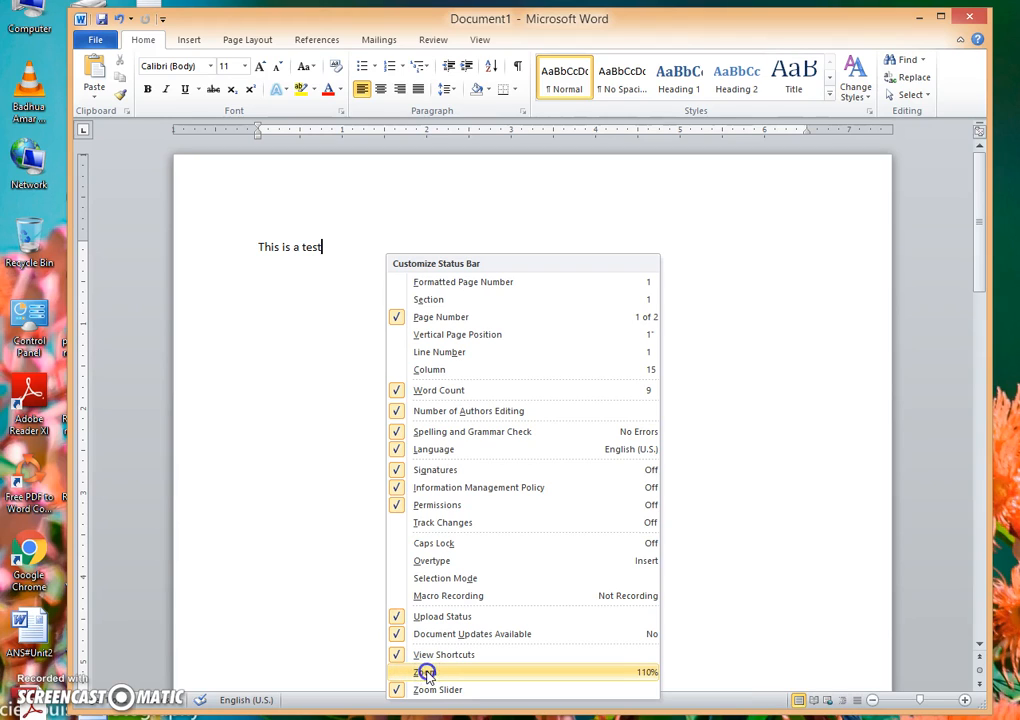
click(428, 675)
click(428, 675)
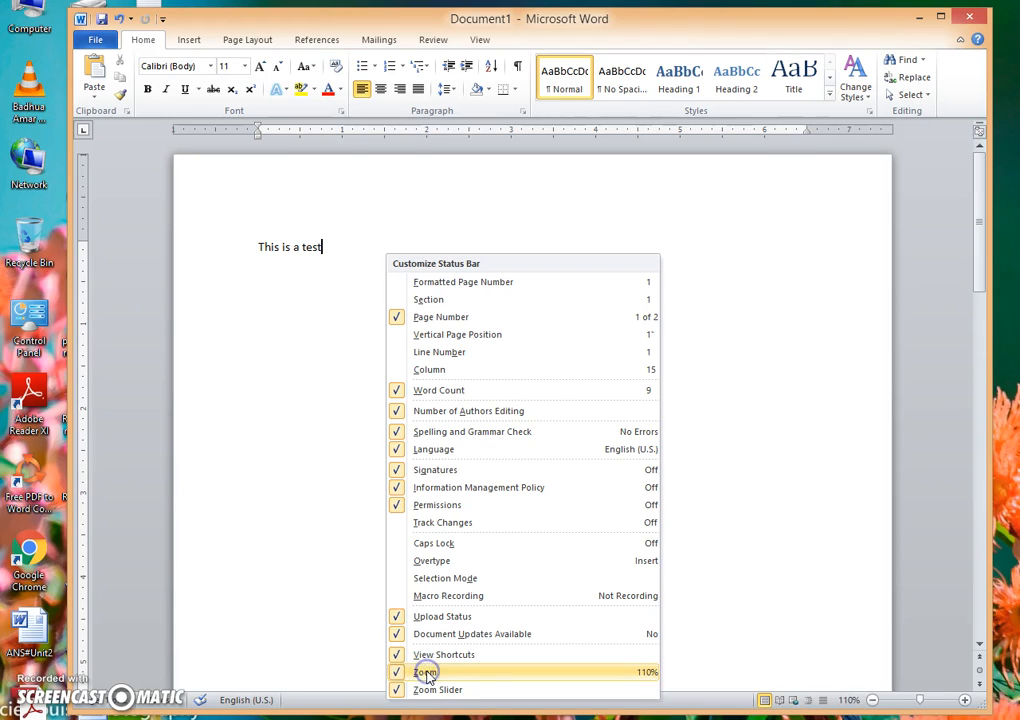
Step: Switch the Page Number display on the status bar off and on repeatedly, leaving it on
click(459, 319)
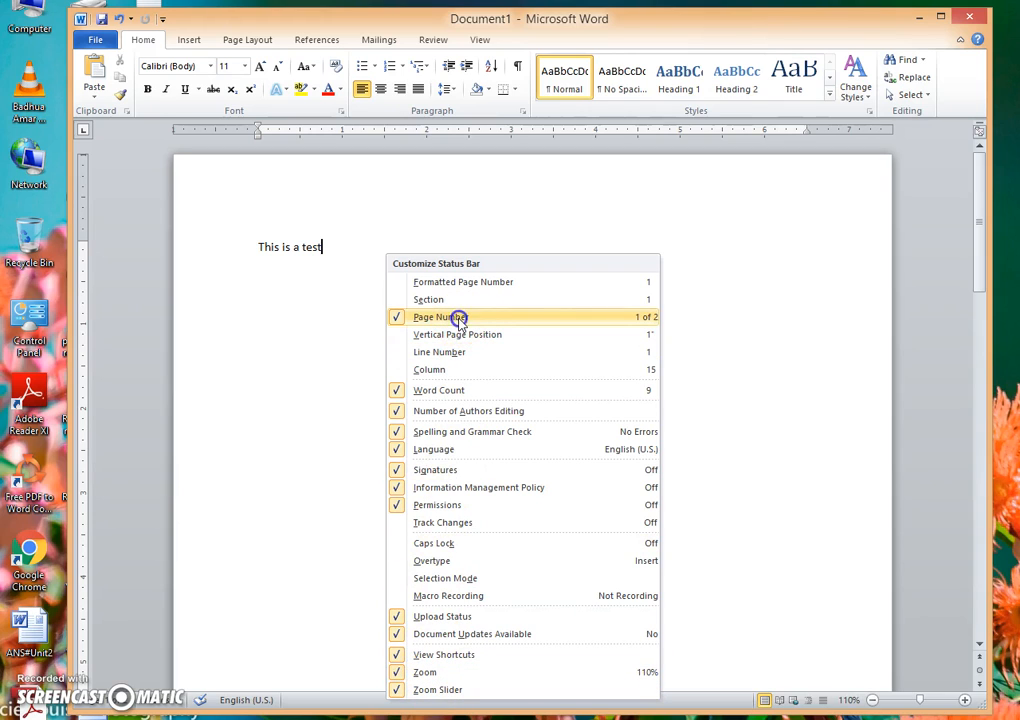
click(459, 319)
click(459, 319)
click(459, 319)
click(459, 319)
click(459, 319)
Step: Switch the Word Count display on the status bar off and on, leaving it on, and close the customization options
click(433, 390)
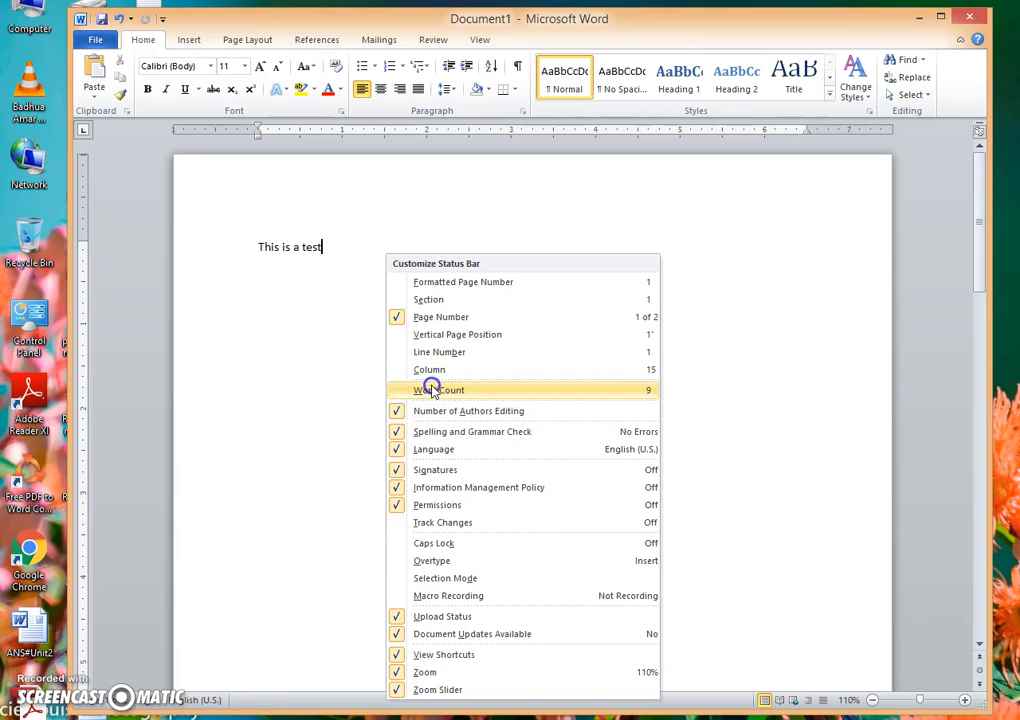
click(433, 390)
click(433, 390)
click(433, 390)
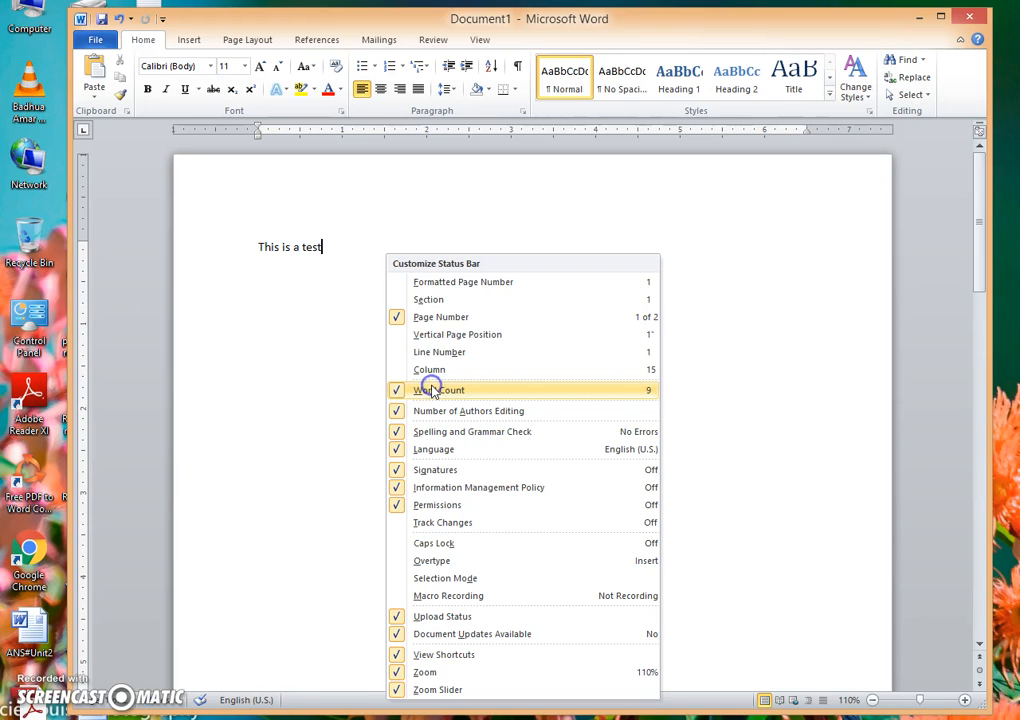
click(505, 190)
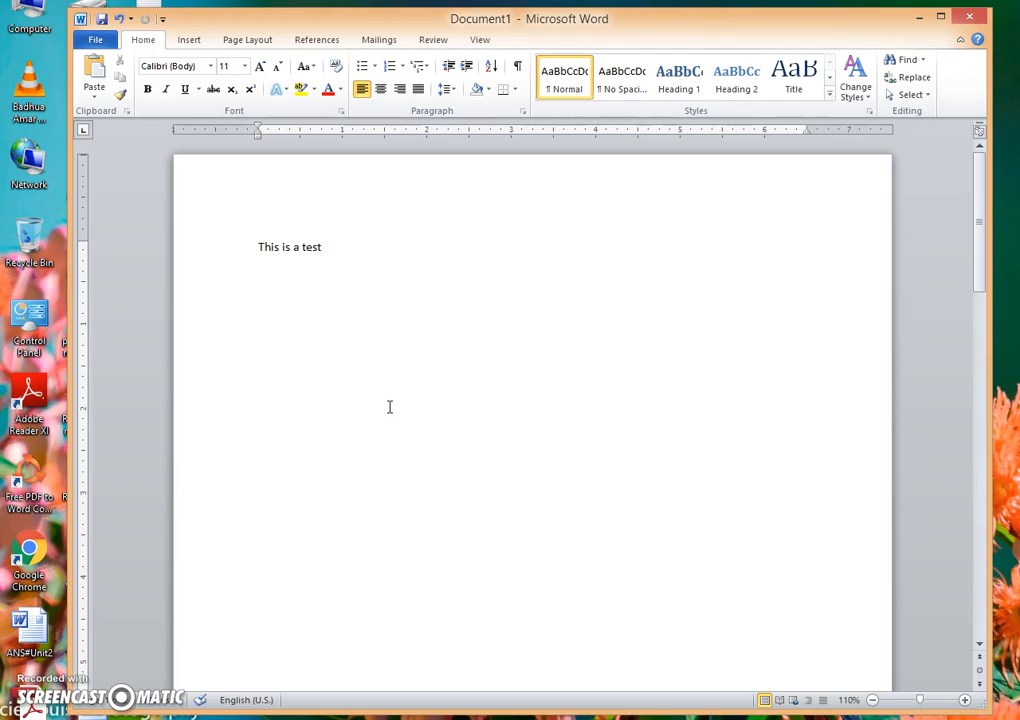
click(424, 421)
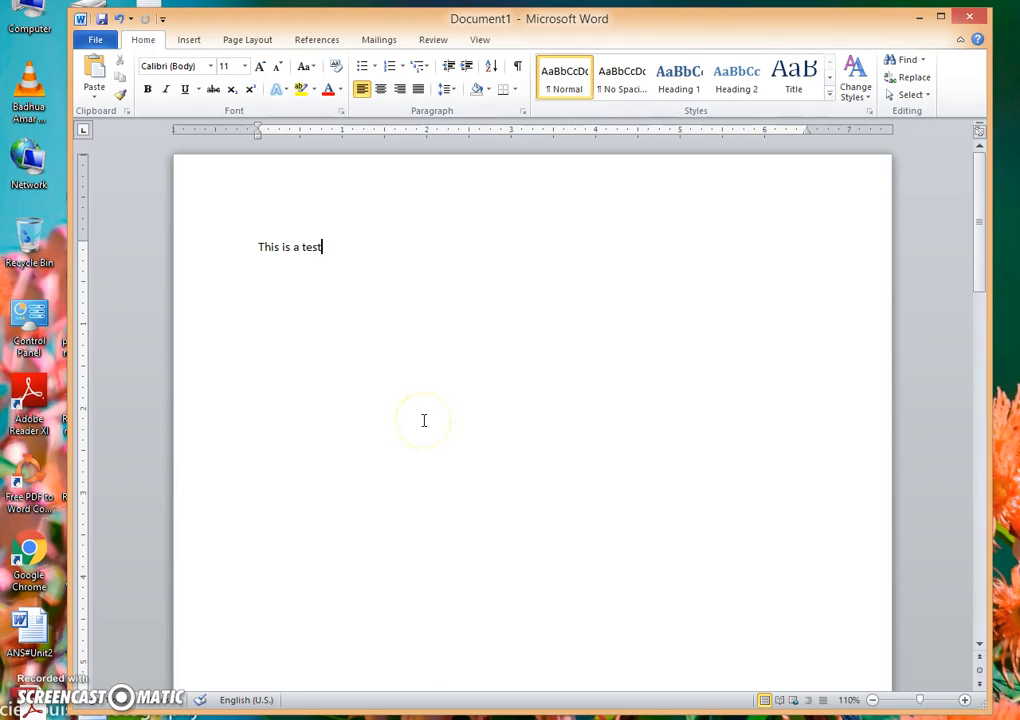